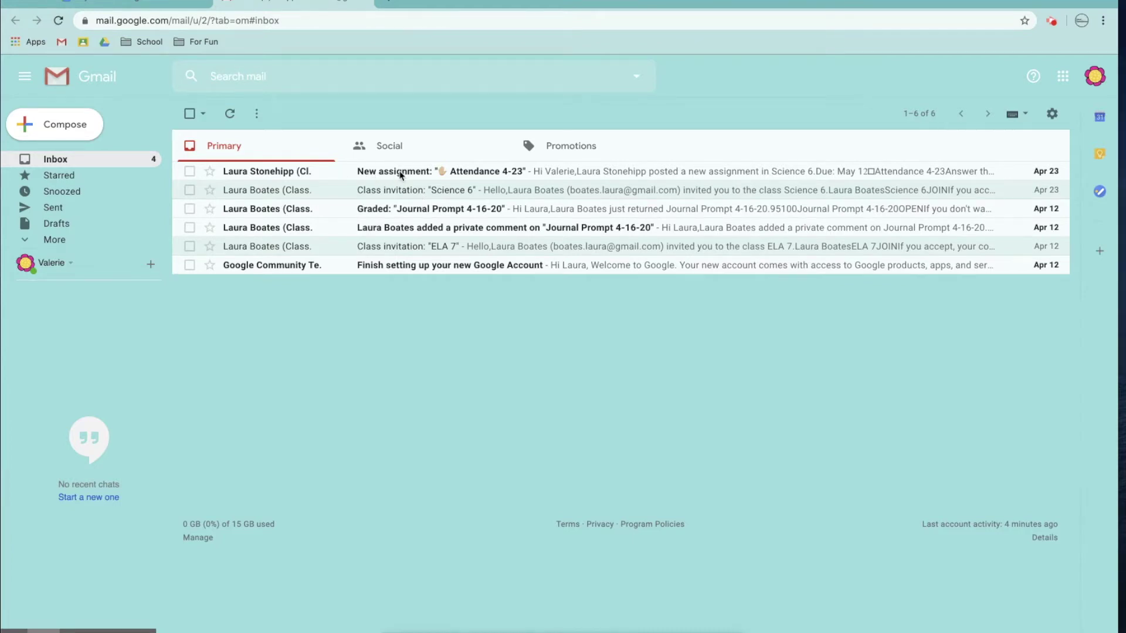
Step: Open the "Attendance 4-23" new assignment email and mark it as unread
click(401, 173)
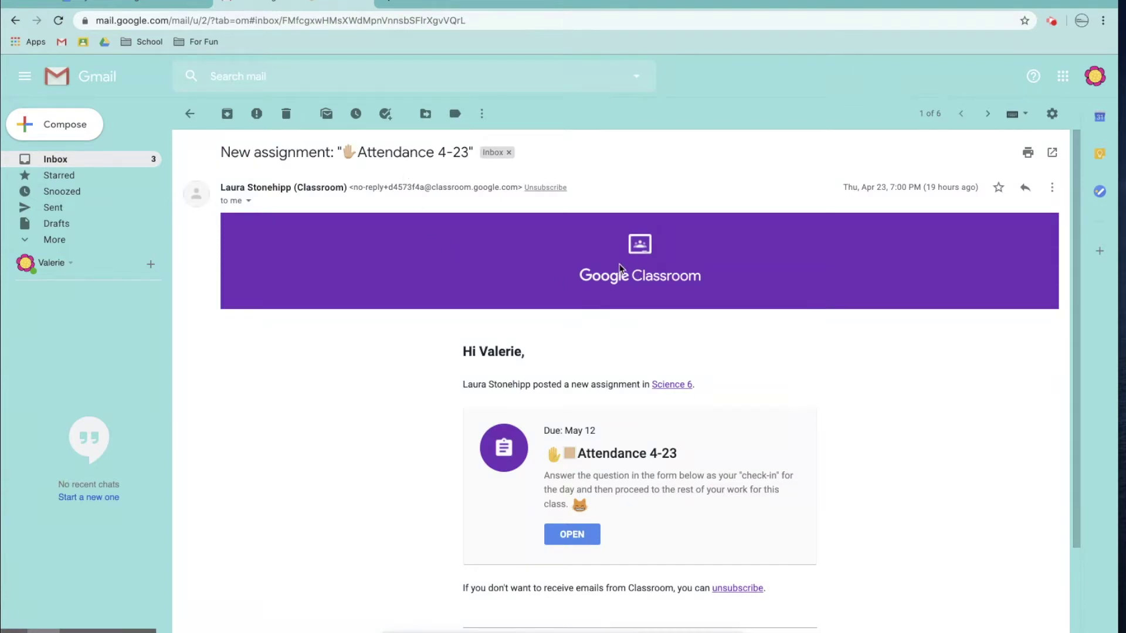
click(190, 115)
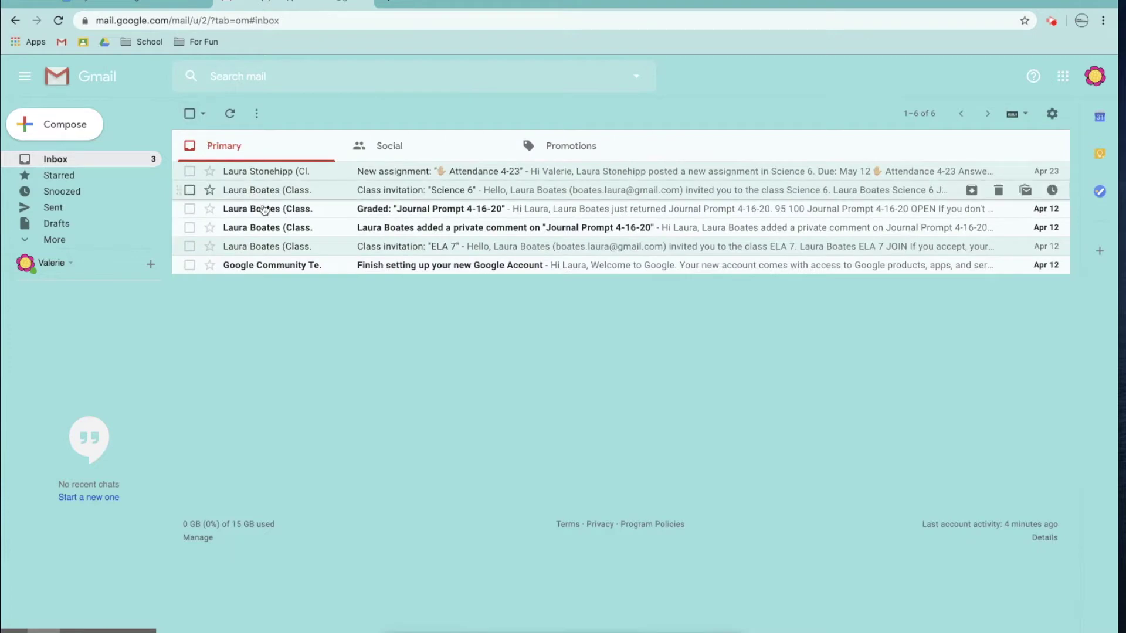
click(379, 175)
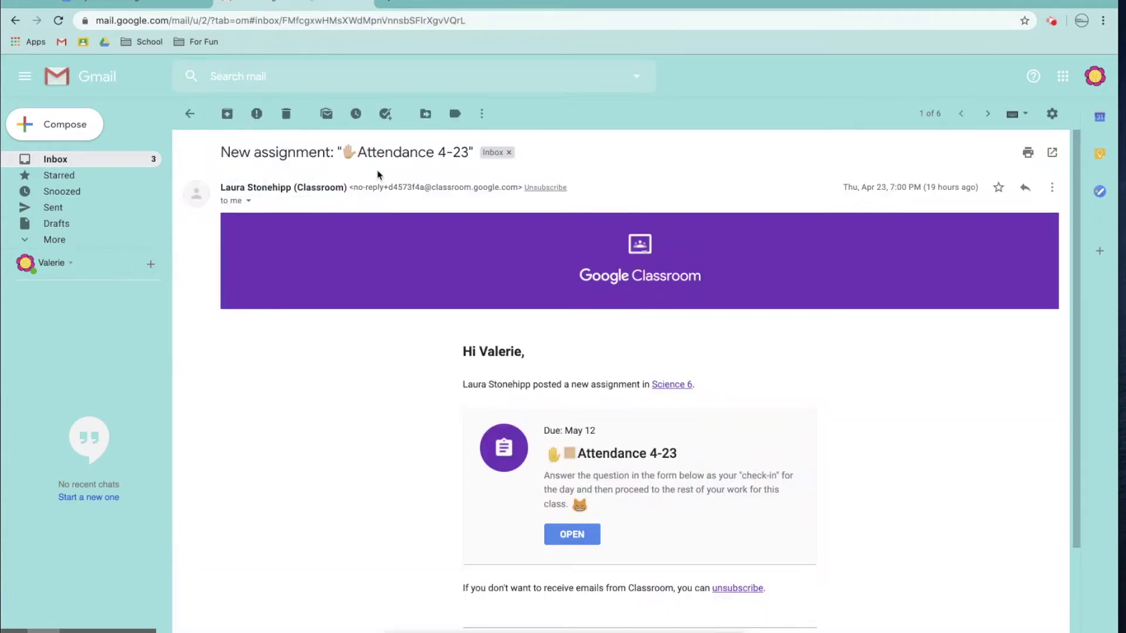
click(326, 115)
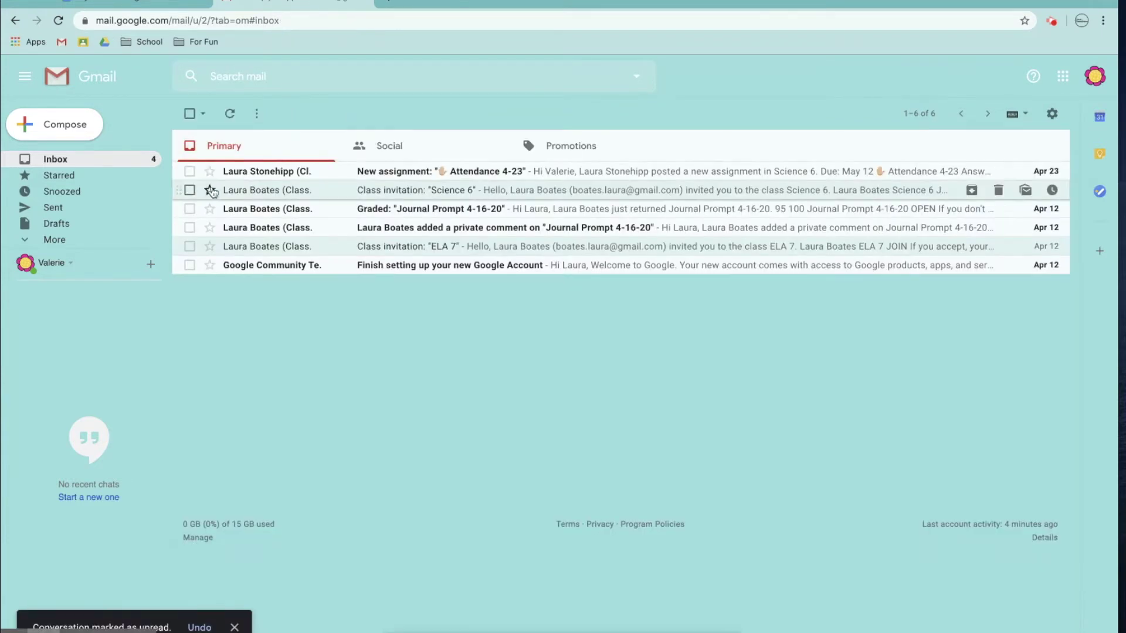
Step: Star the "Attendance 4-23" new assignment email in the inbox list
click(190, 172)
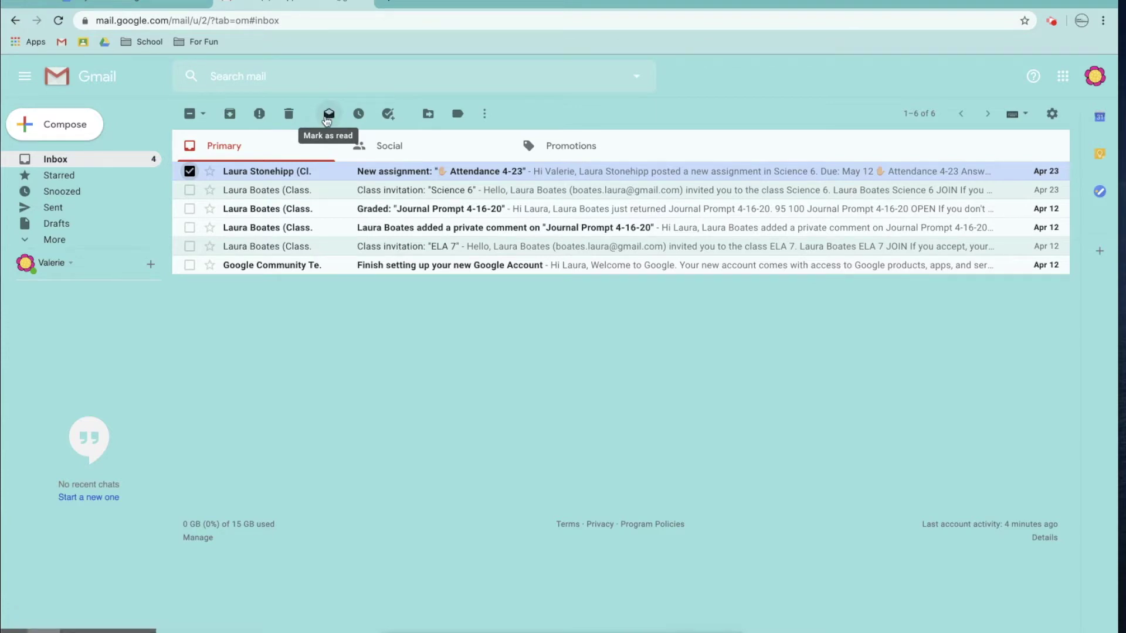
click(189, 171)
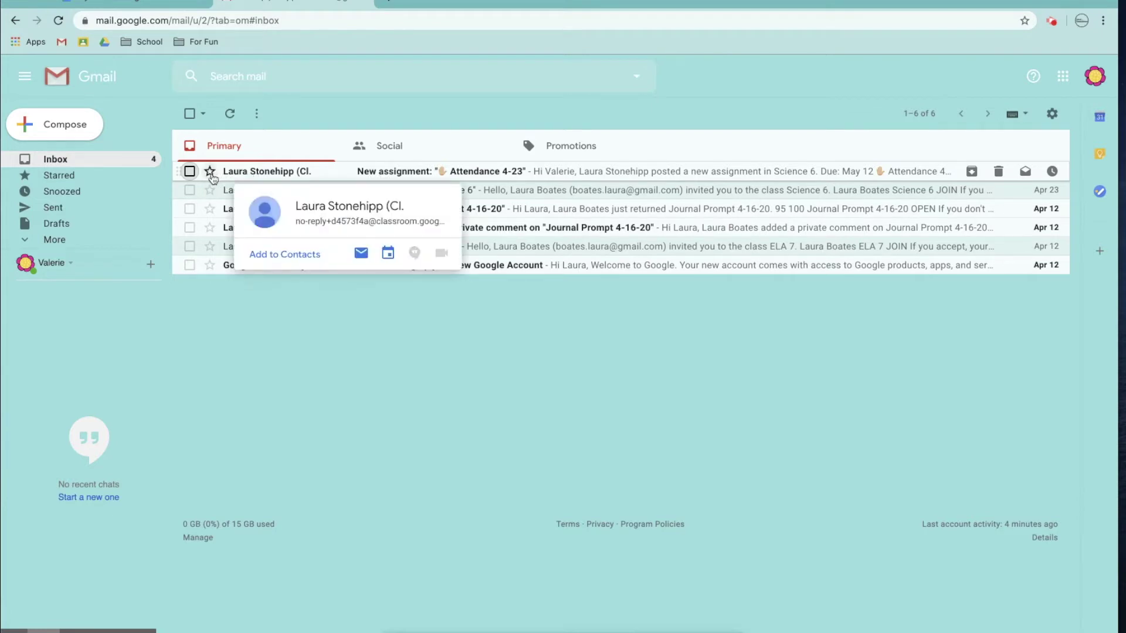
click(210, 172)
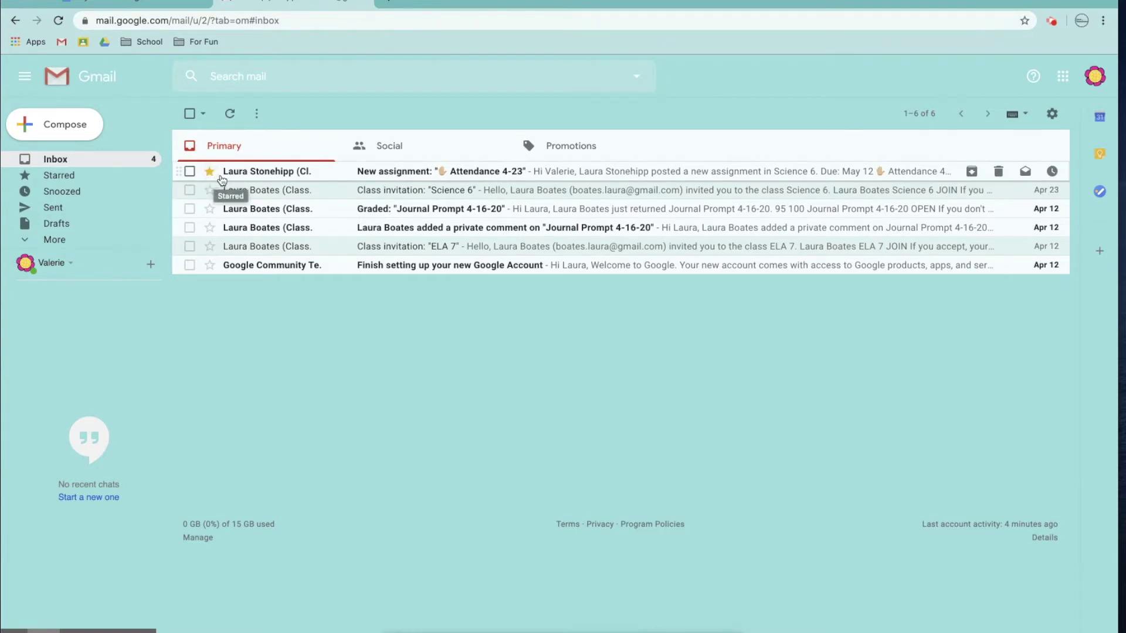
Step: Read the private comment email about "Journal Prompt 4-16-20" and mark it as unread from the inbox list
click(397, 233)
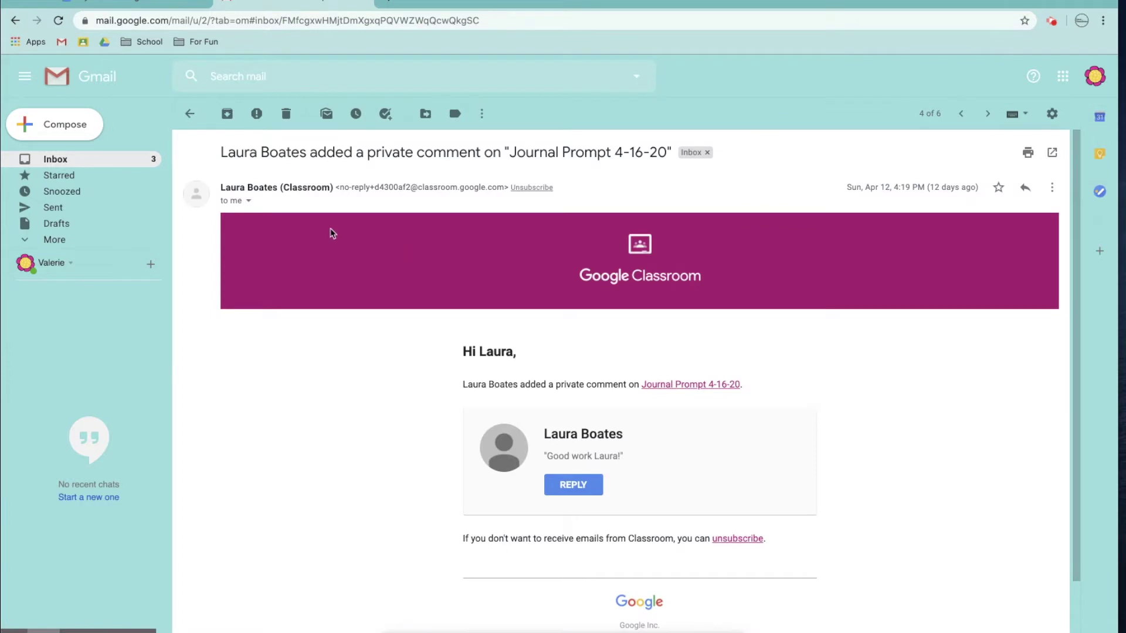
click(190, 115)
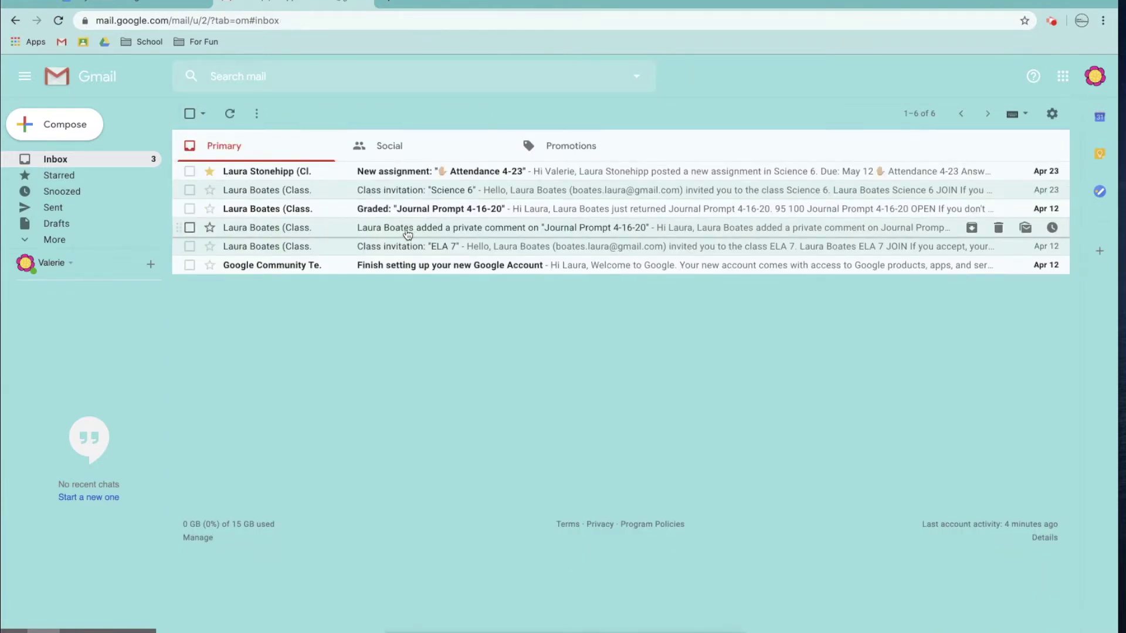
click(190, 228)
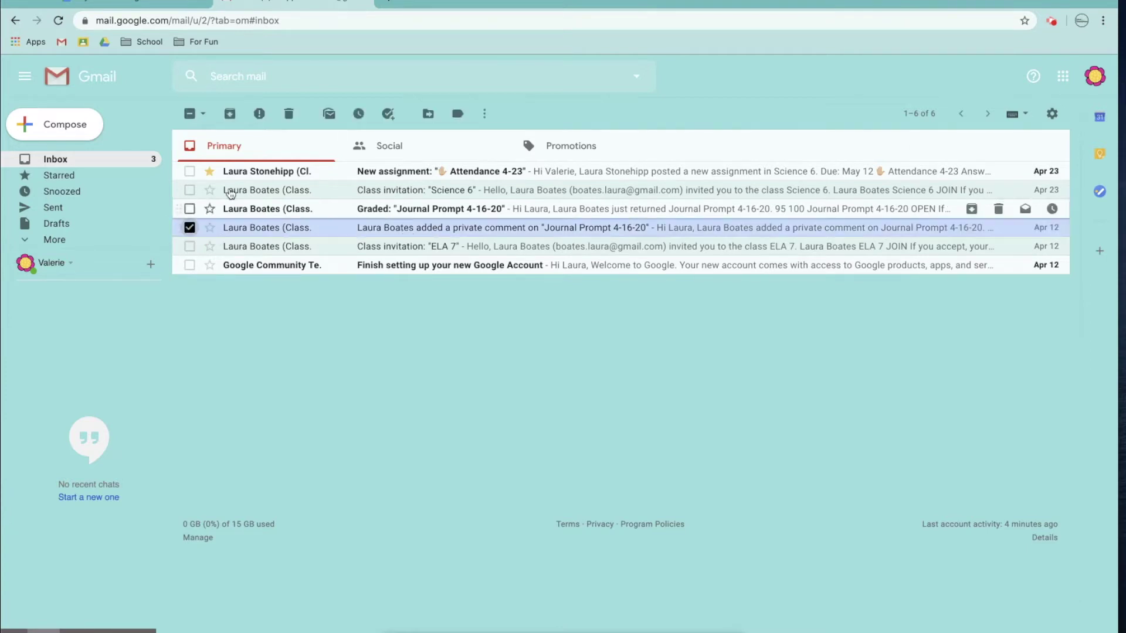
click(329, 115)
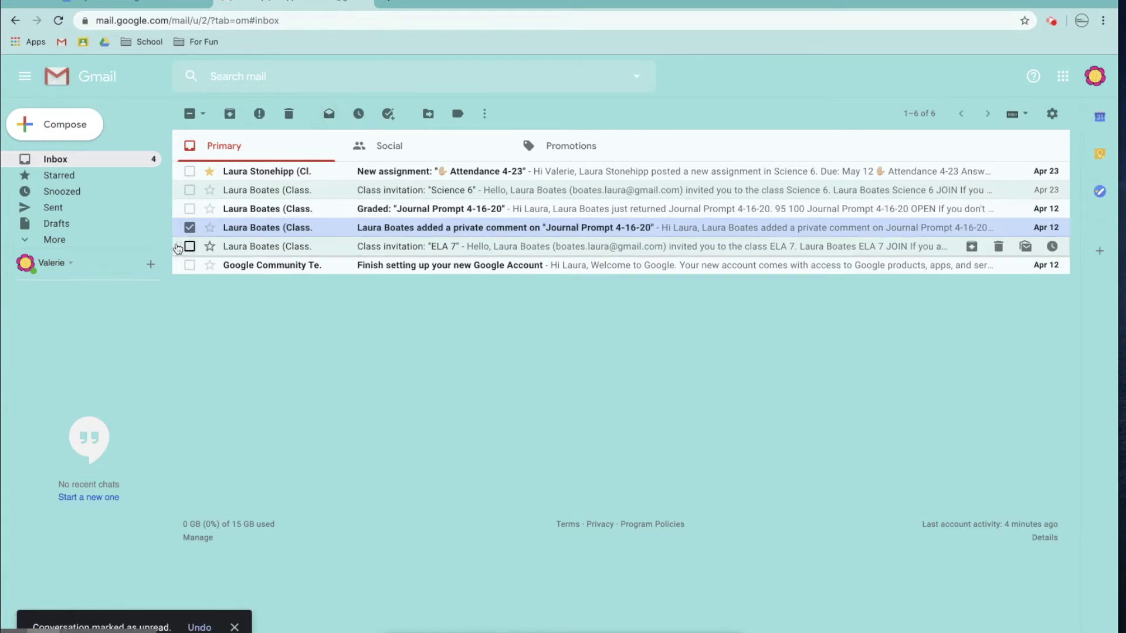
click(189, 228)
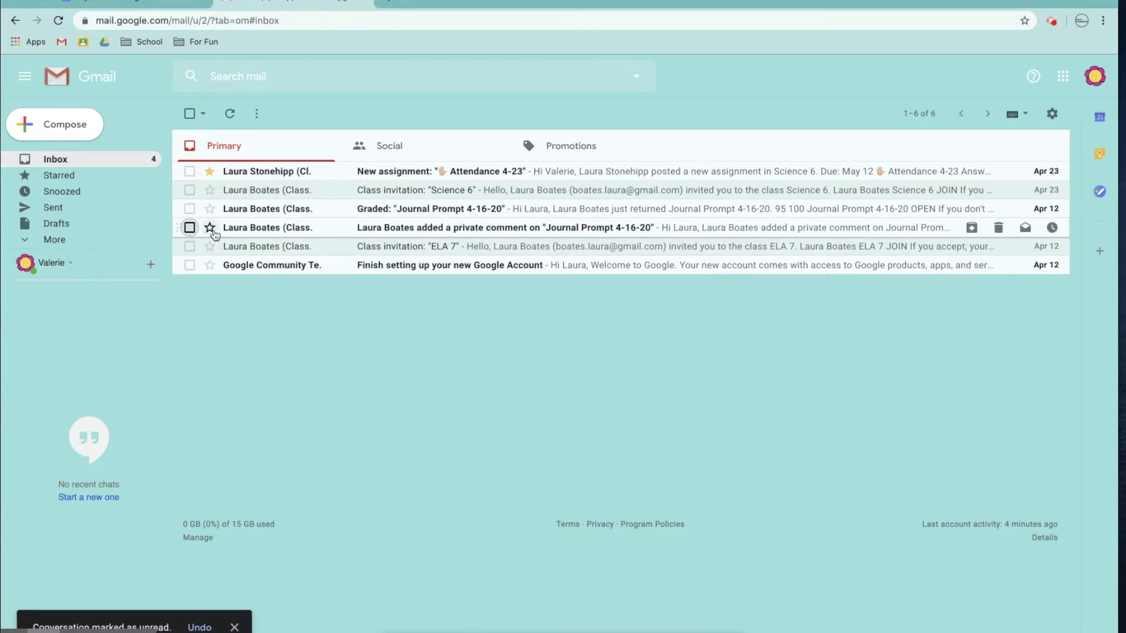
Step: In the general settings, add the red exclamation mark, green check and purple question mark to the stars in use
mouse_move(256, 177)
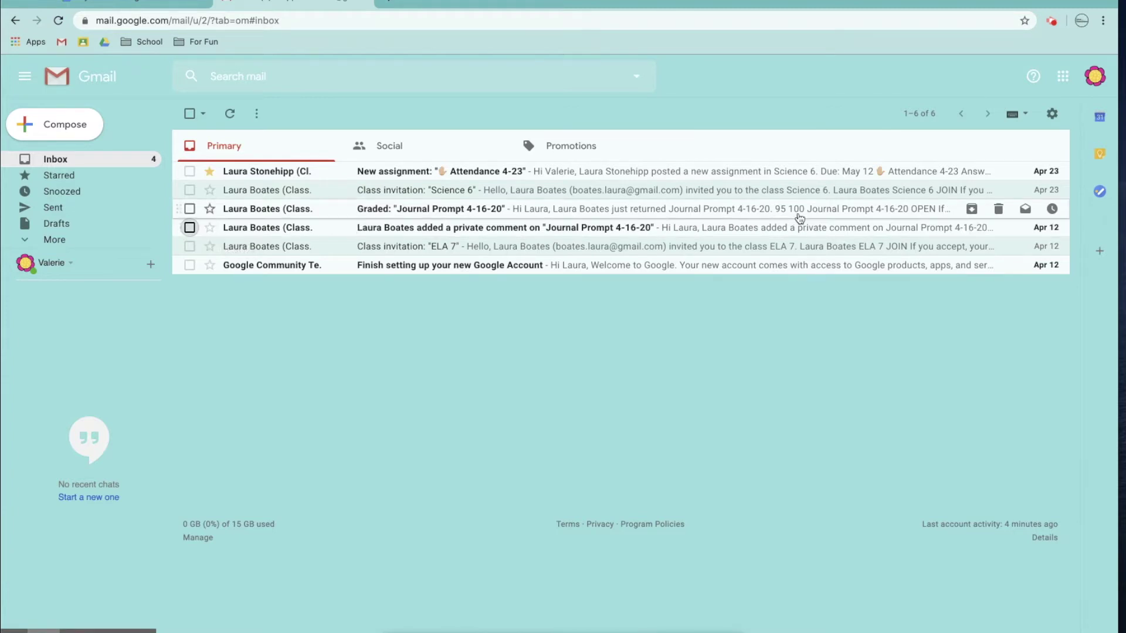
click(1051, 115)
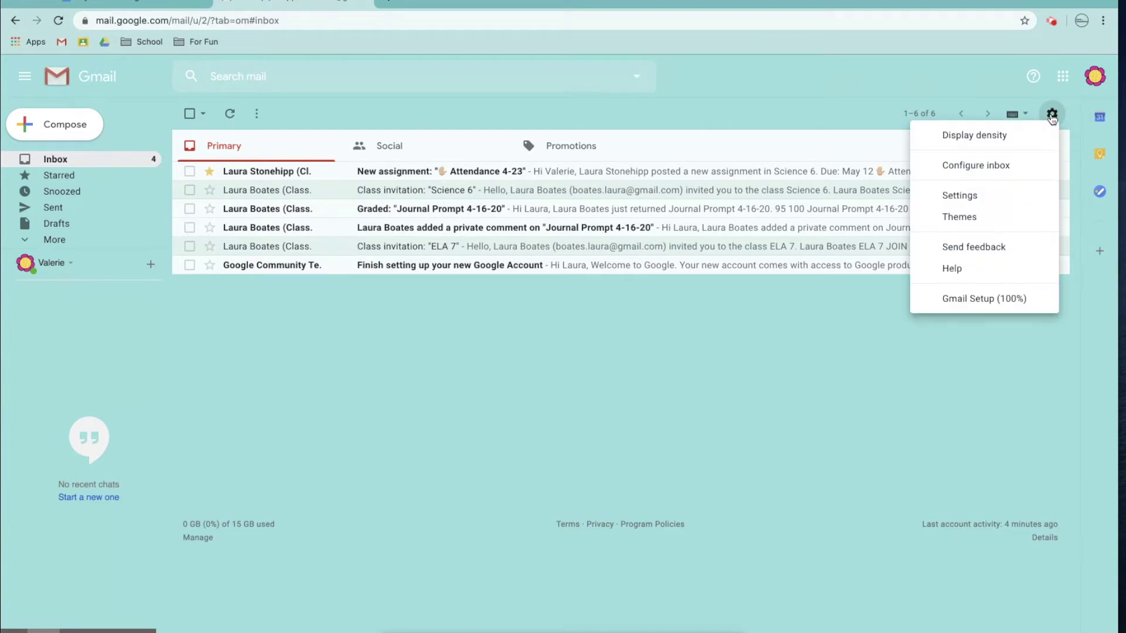
click(963, 200)
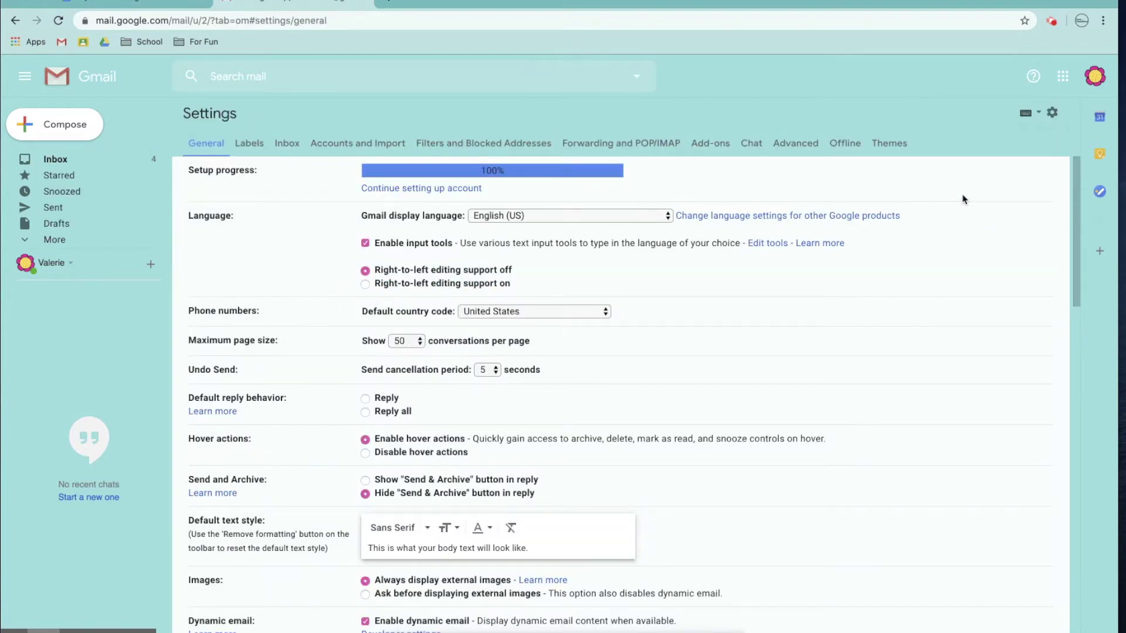
scroll(332, 307, down, 1)
scroll(334, 302, down, 5)
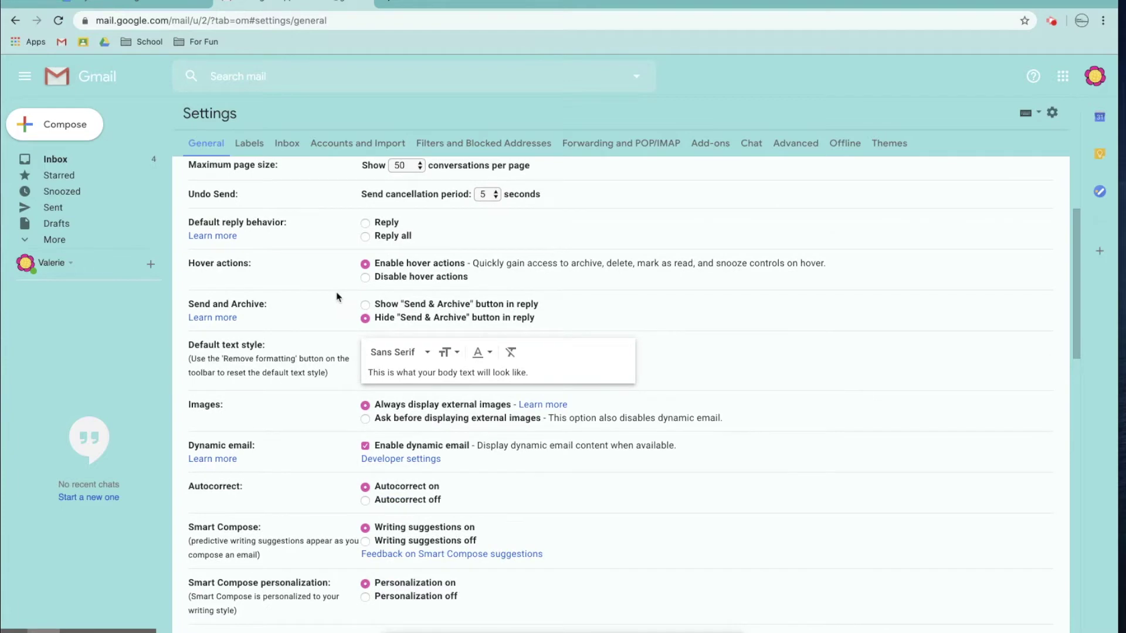
scroll(338, 297, down, 4)
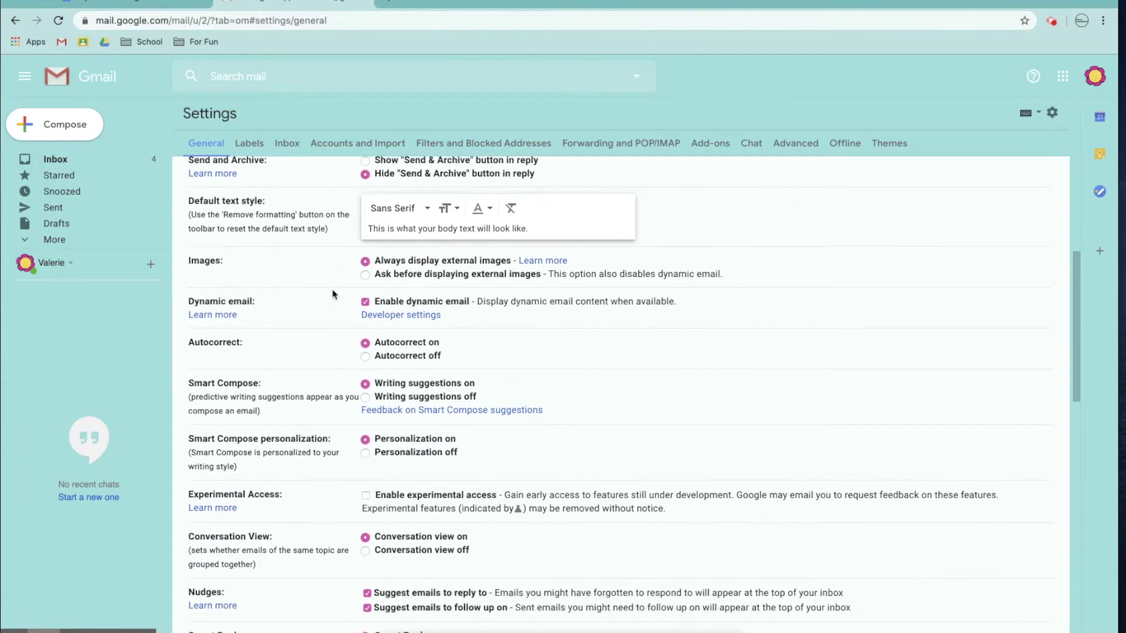
scroll(332, 295, down, 4)
scroll(334, 294, down, 7)
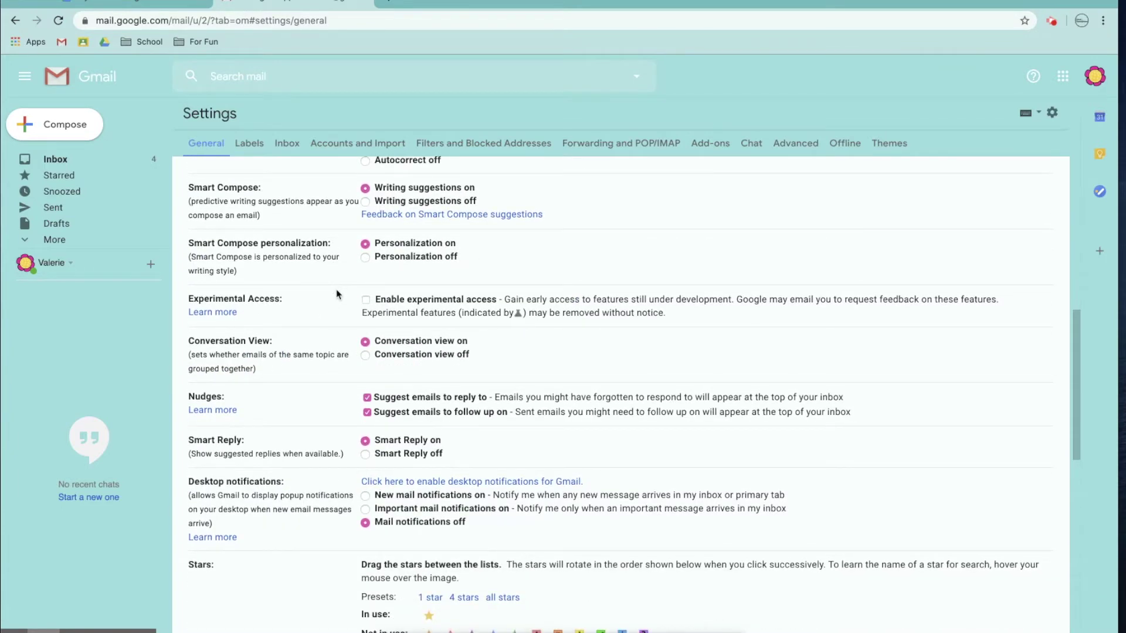
scroll(336, 288, down, 2)
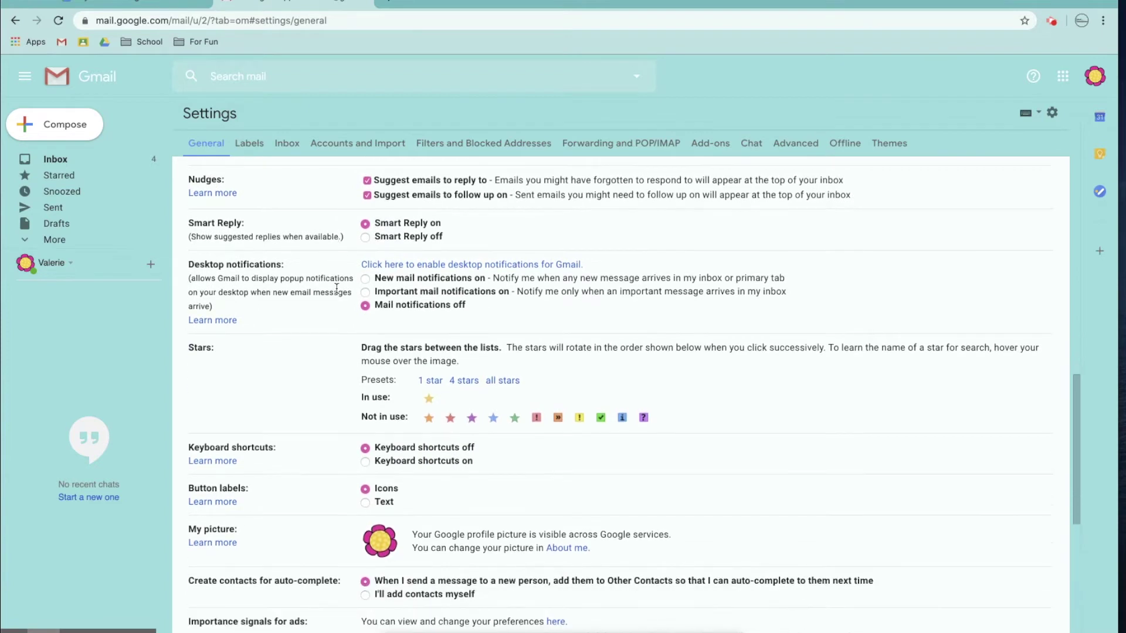
scroll(336, 287, down, 3)
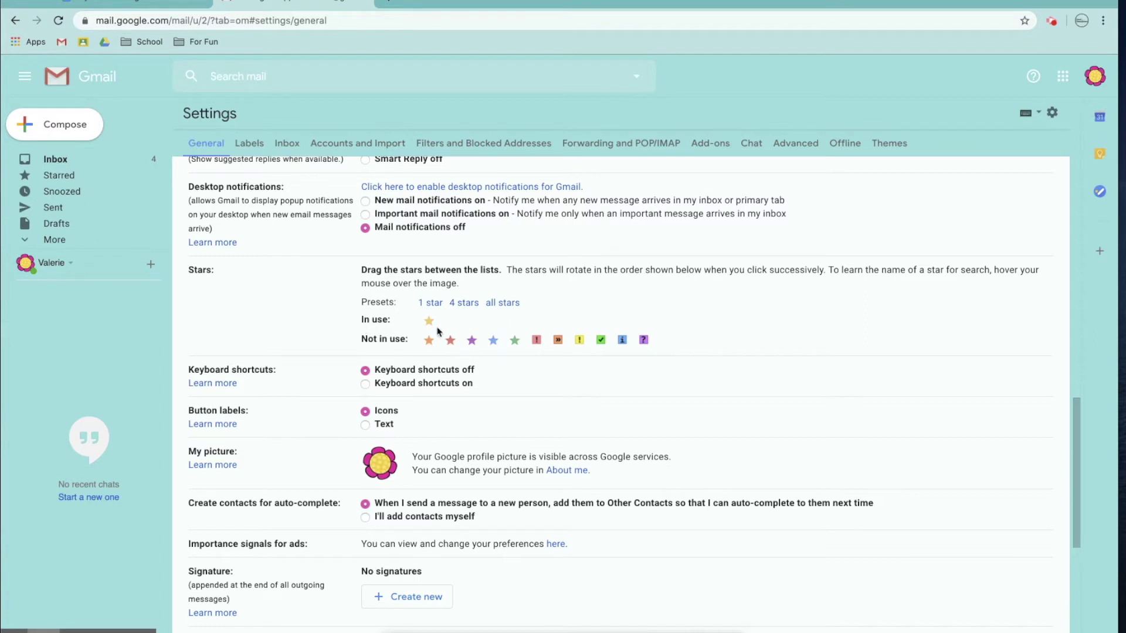
click(538, 342)
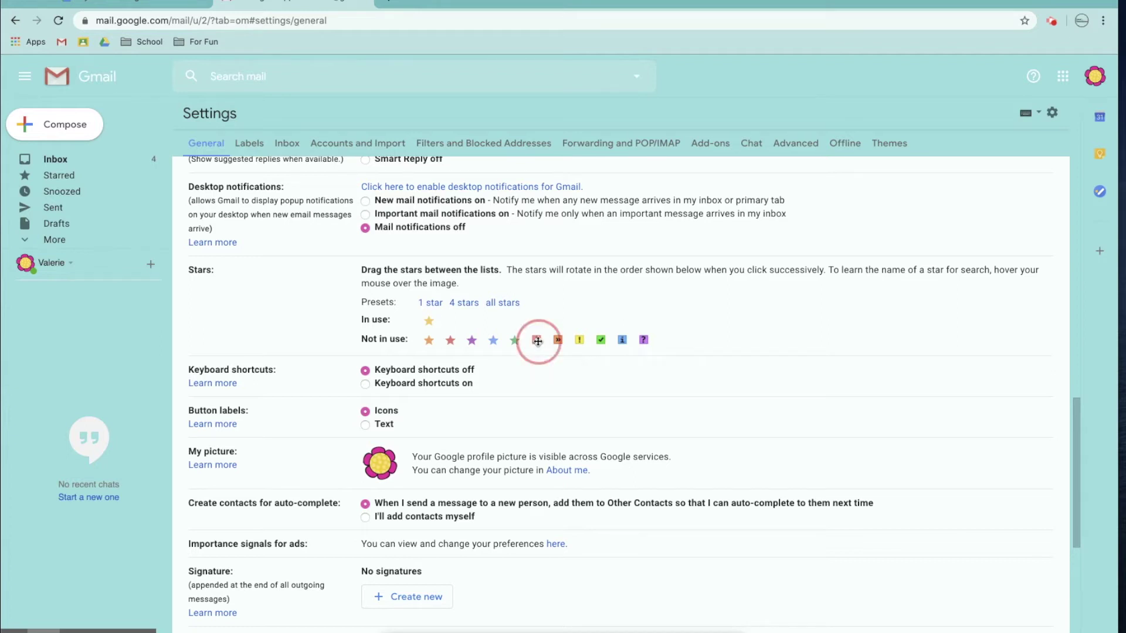
drag(538, 341, 466, 327)
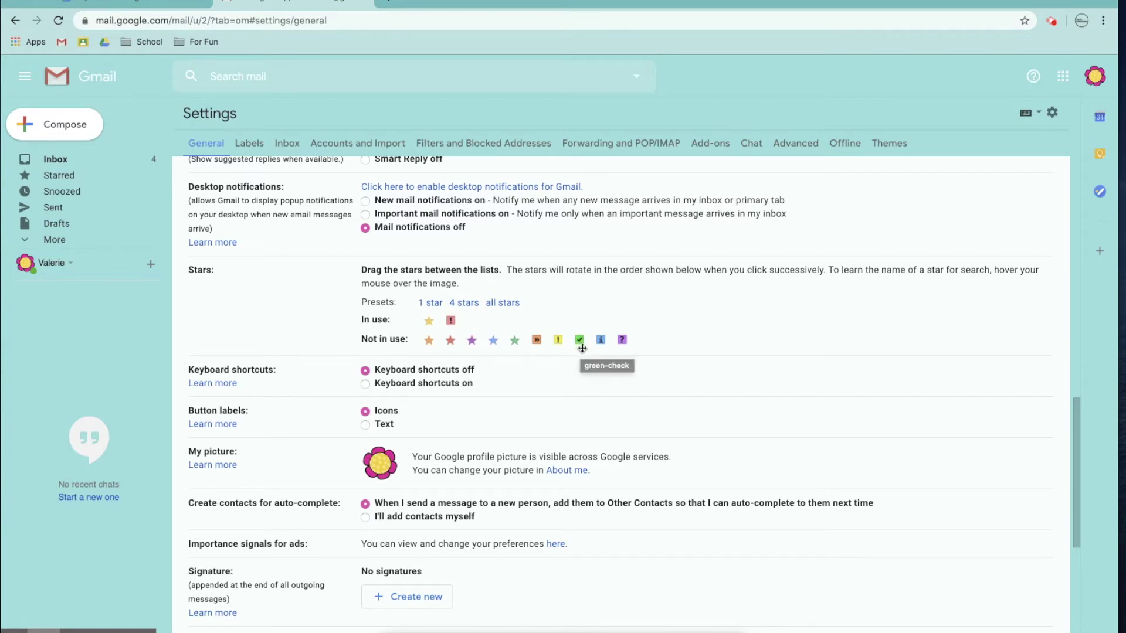
drag(582, 344, 469, 322)
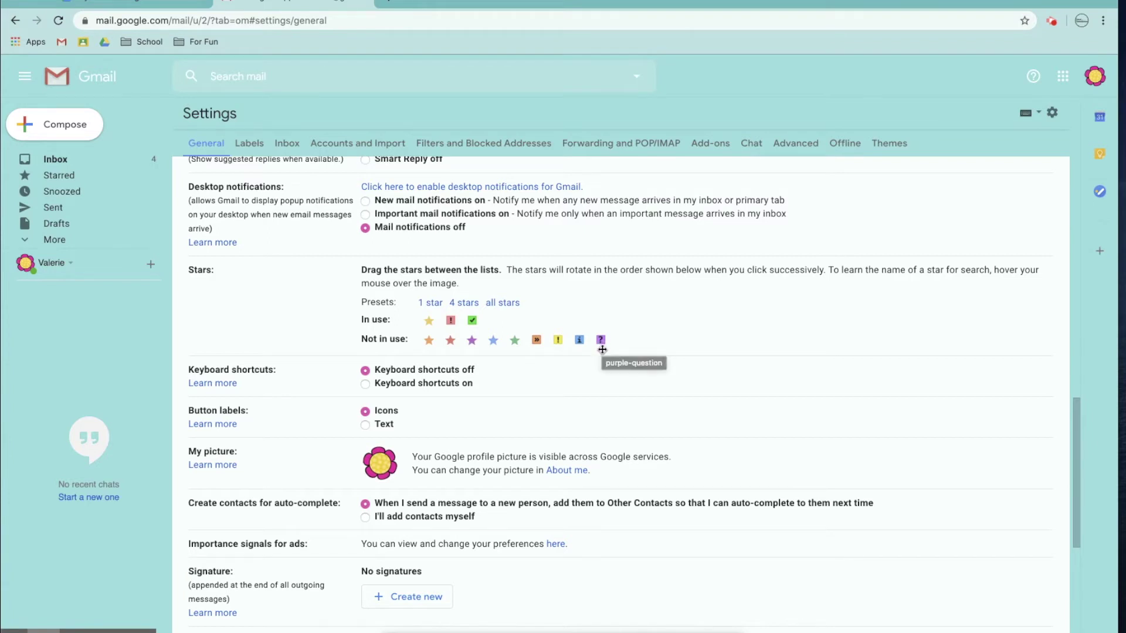
drag(602, 350, 510, 326)
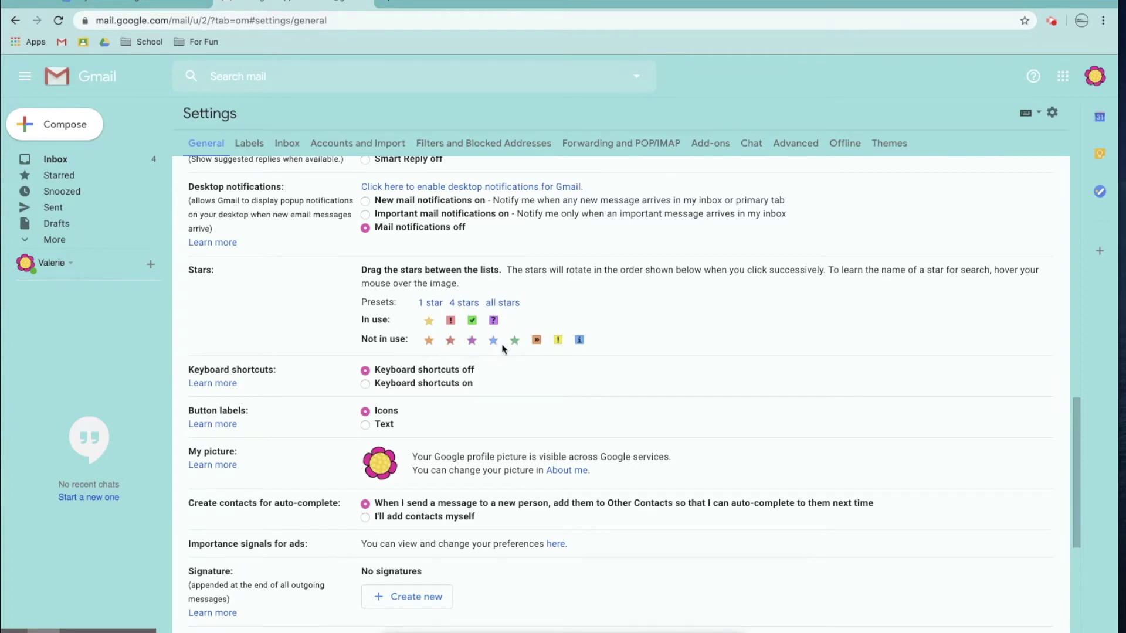
Step: Add the blue star to the stars in use, directly after the red exclamation mark, and save the settings
drag(495, 346, 449, 325)
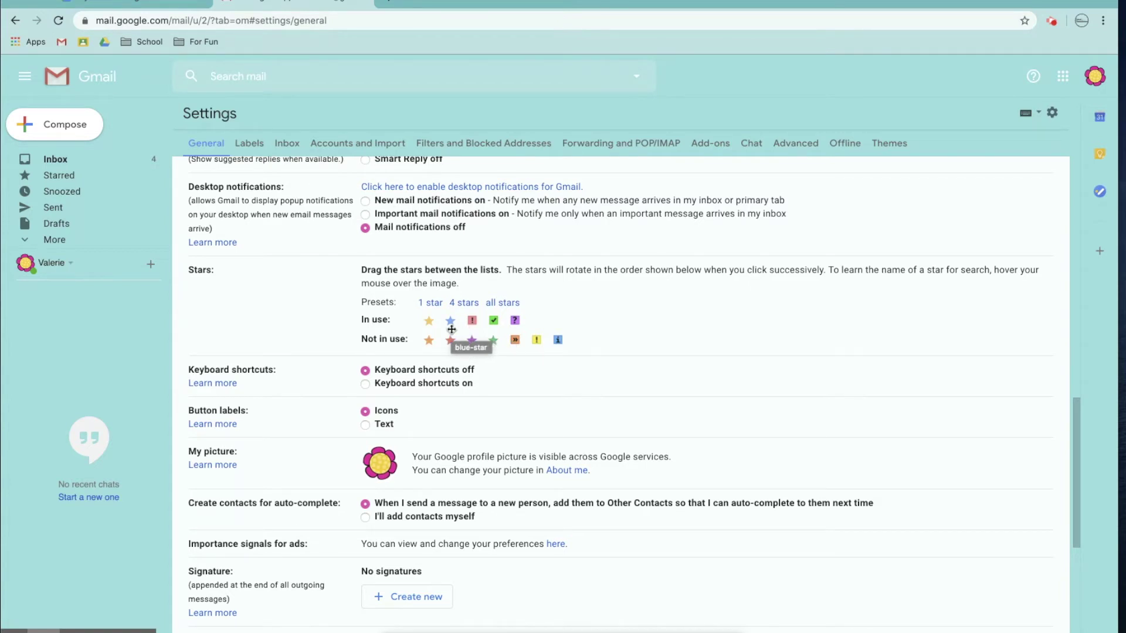
drag(473, 325, 448, 325)
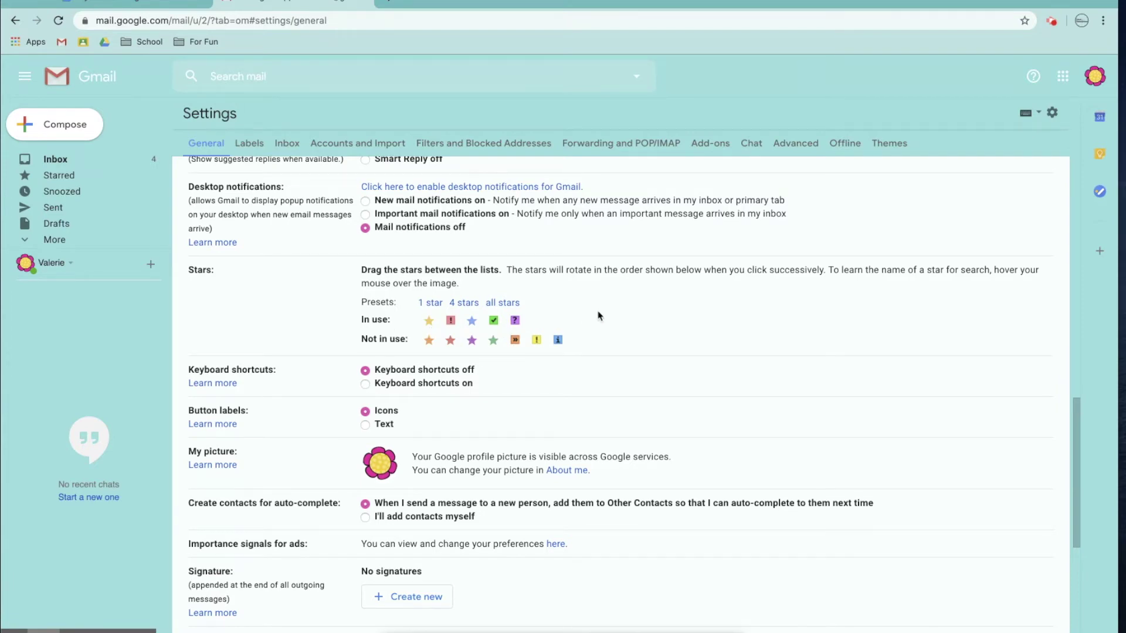
scroll(566, 371, down, 7)
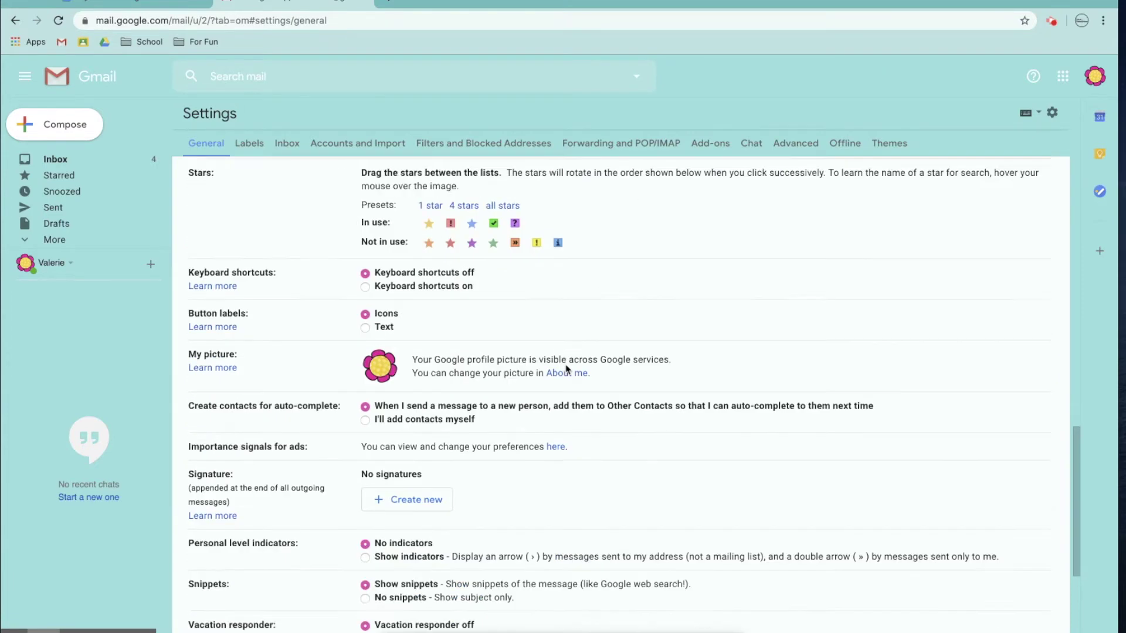
click(590, 592)
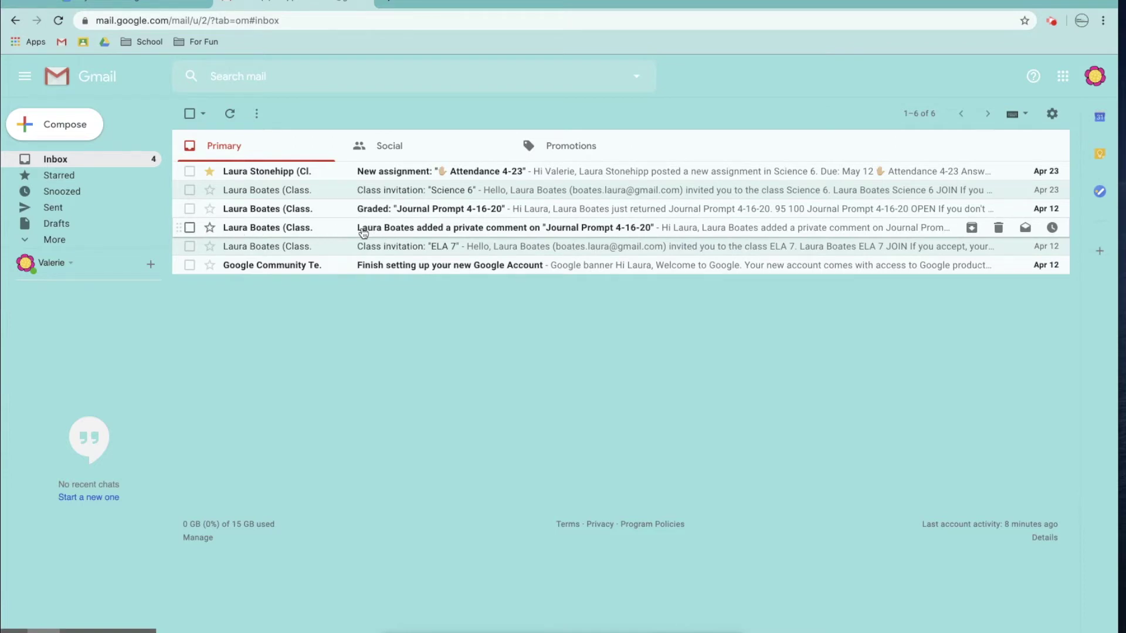
Step: Cycle the star on the "Journal Prompt 4-16-20" private comment email to the red exclamation mark
click(210, 228)
click(211, 230)
click(210, 229)
click(211, 230)
click(211, 229)
click(211, 229)
click(211, 229)
click(209, 229)
click(209, 231)
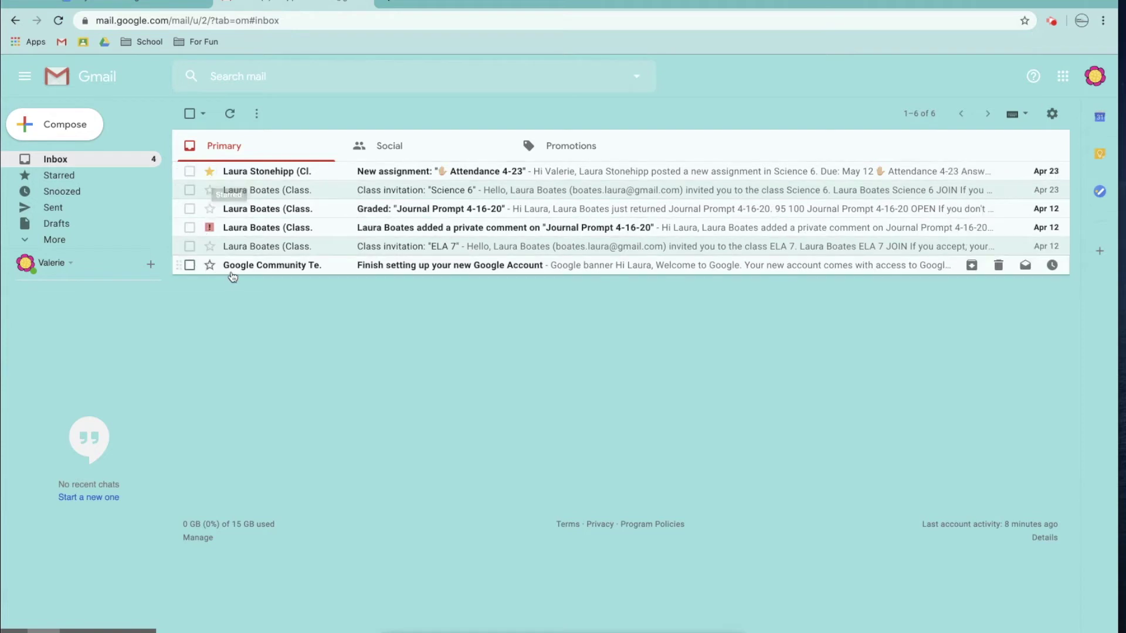
Step: Mark the "Finish setting up your new Google Account" email with the blue star and clear the mark again
click(209, 265)
click(209, 265)
click(209, 265)
mouse_move(258, 268)
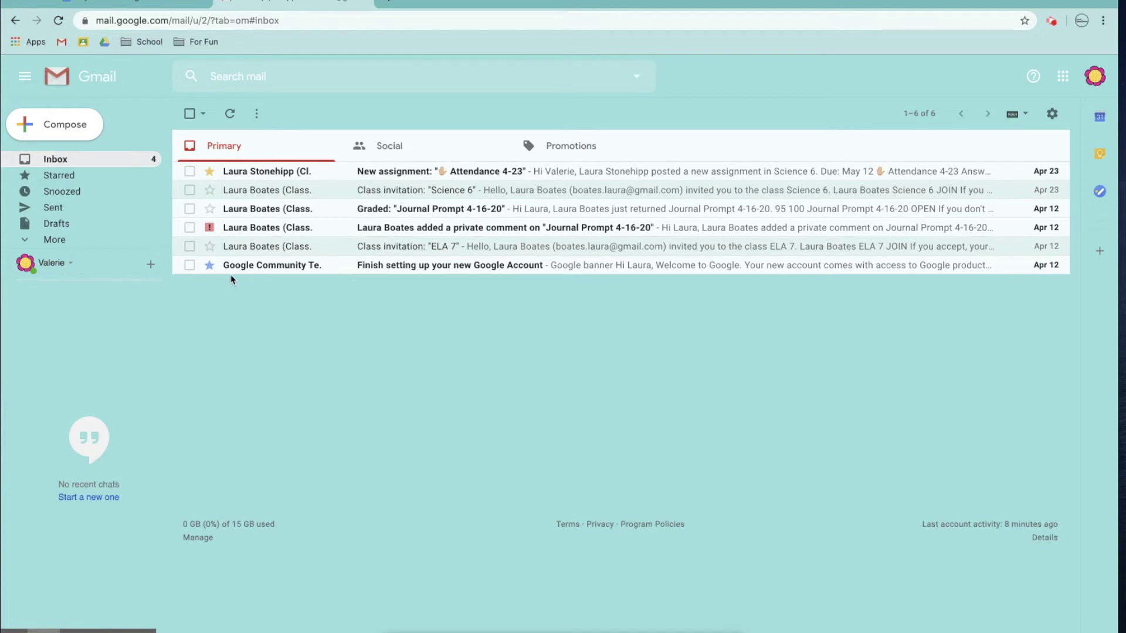
click(209, 265)
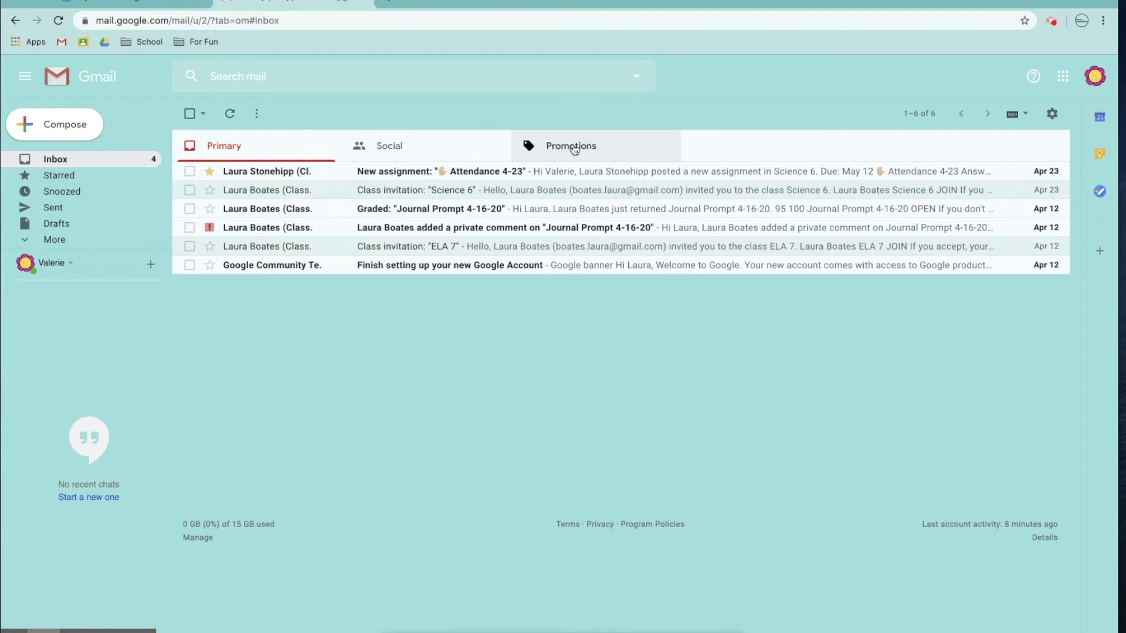
Step: Look through the Social and Promotions categories of the inbox and return to Primary
click(412, 152)
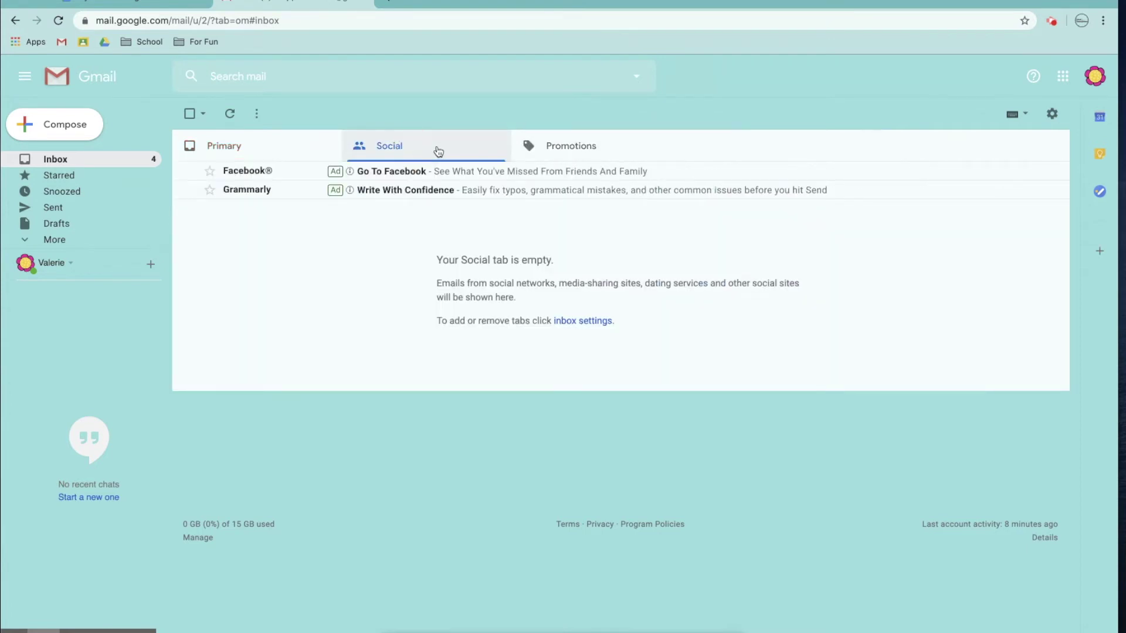
click(553, 153)
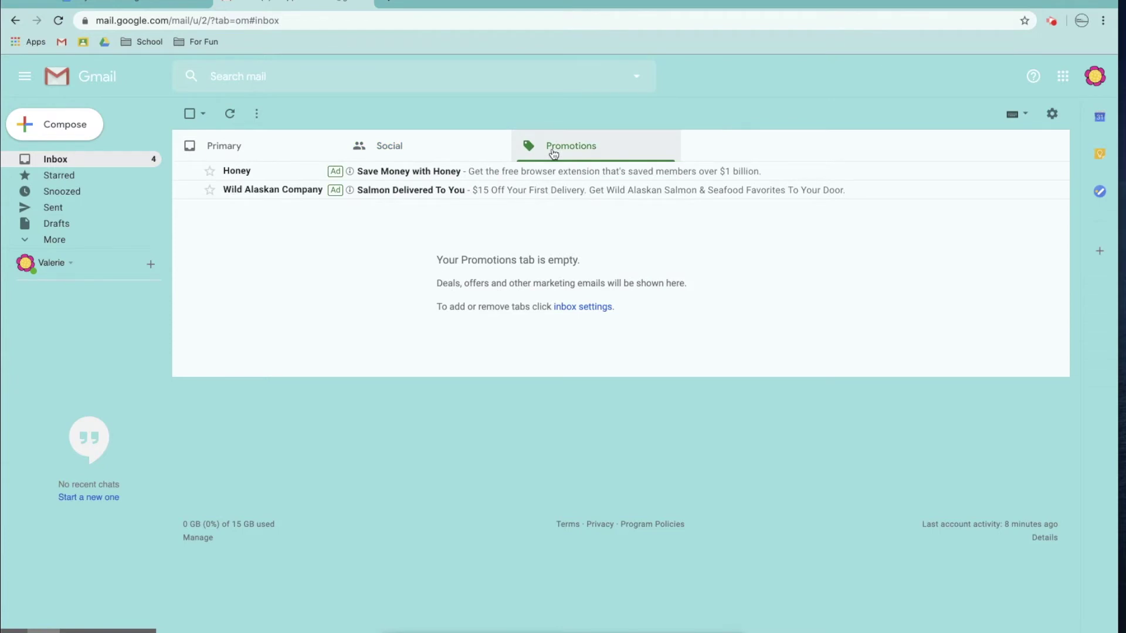
click(430, 155)
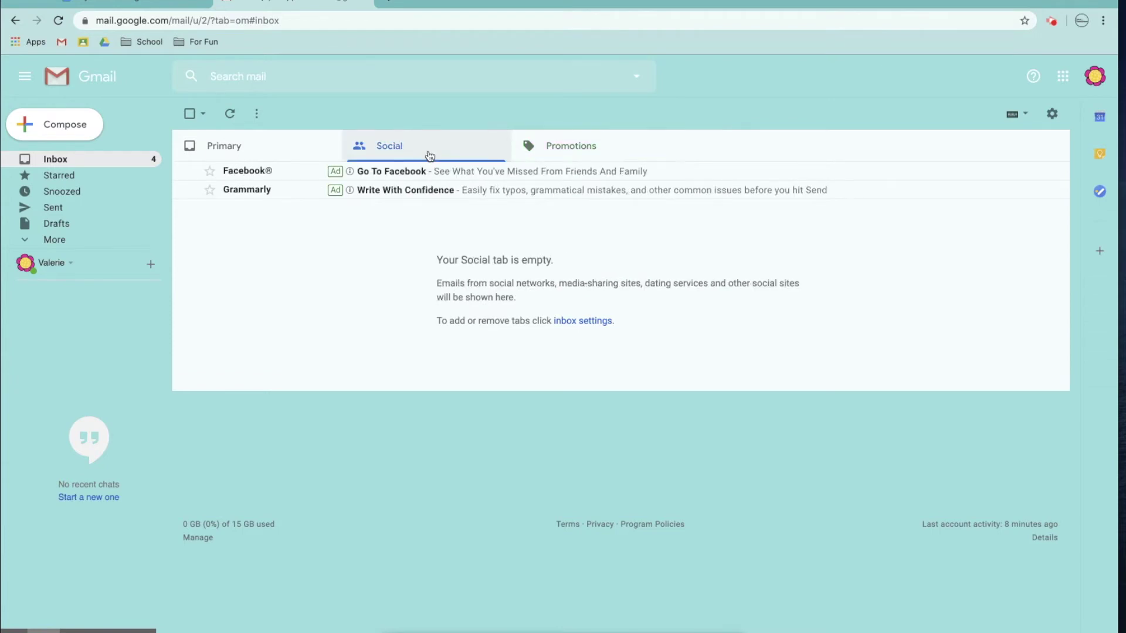
click(291, 155)
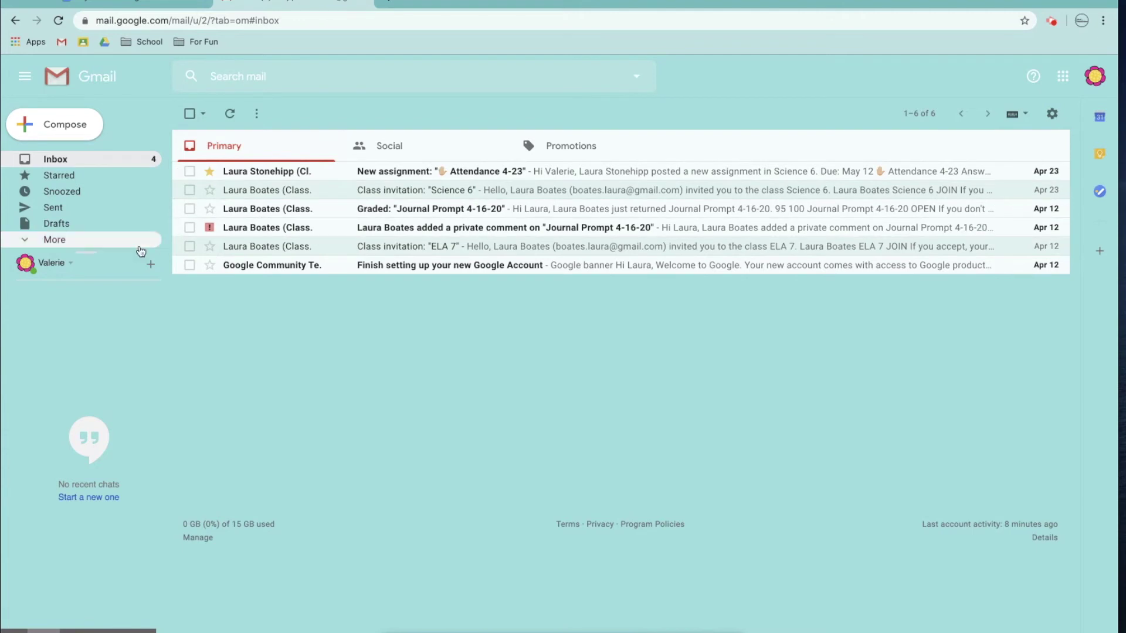
Step: Create a new label named "Important School Stuff"
click(52, 241)
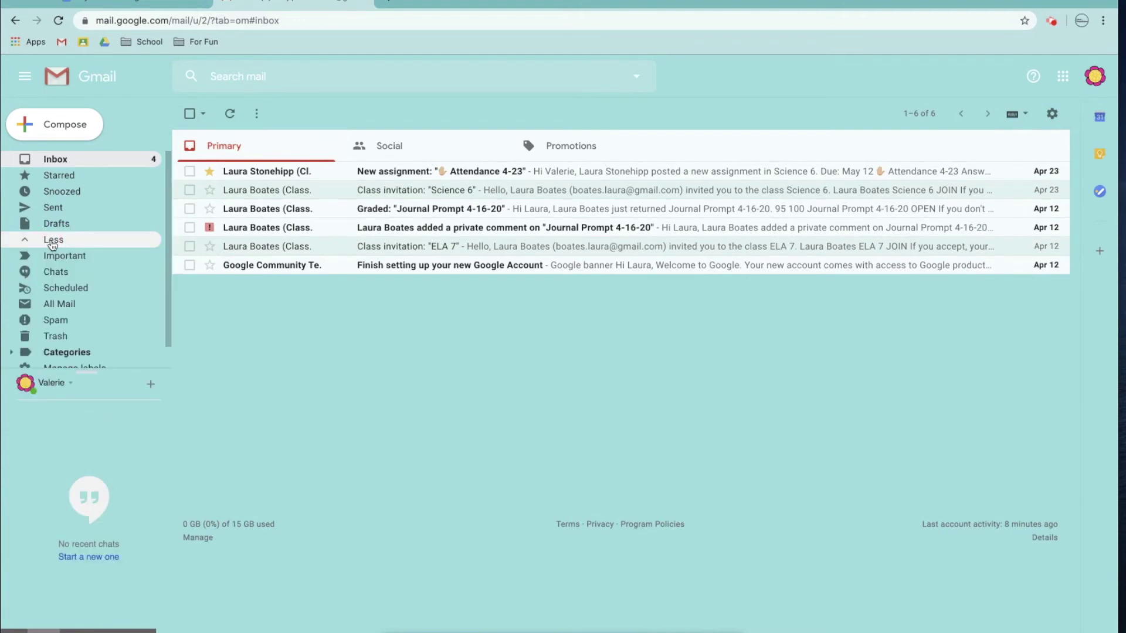
scroll(87, 306, down, 1)
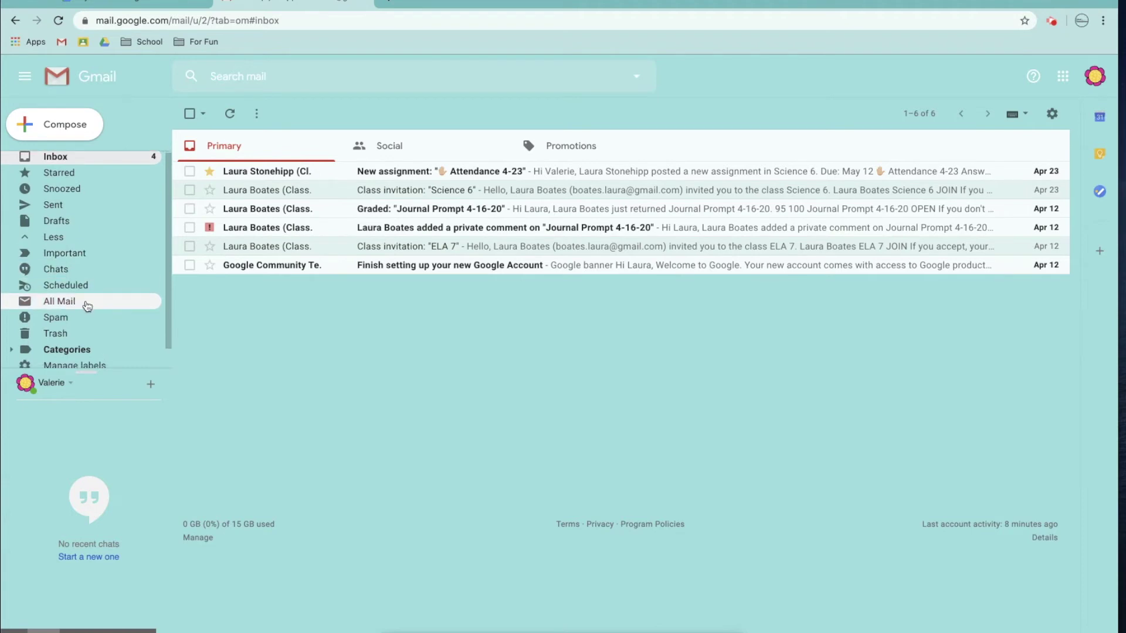
scroll(87, 304, down, 1)
scroll(85, 301, down, 1)
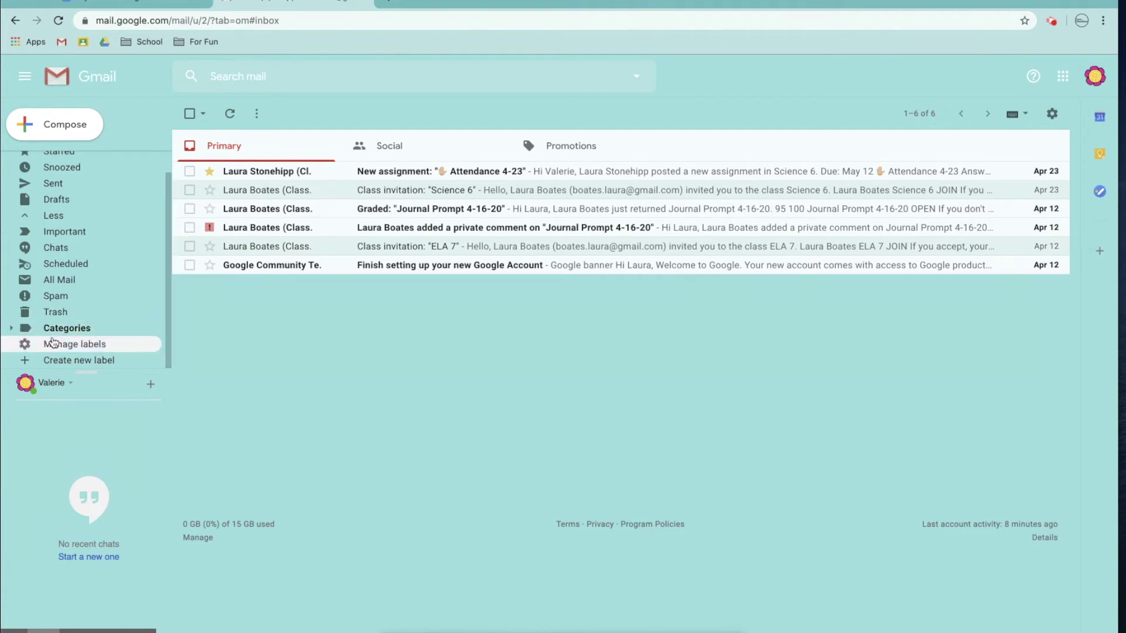
click(122, 363)
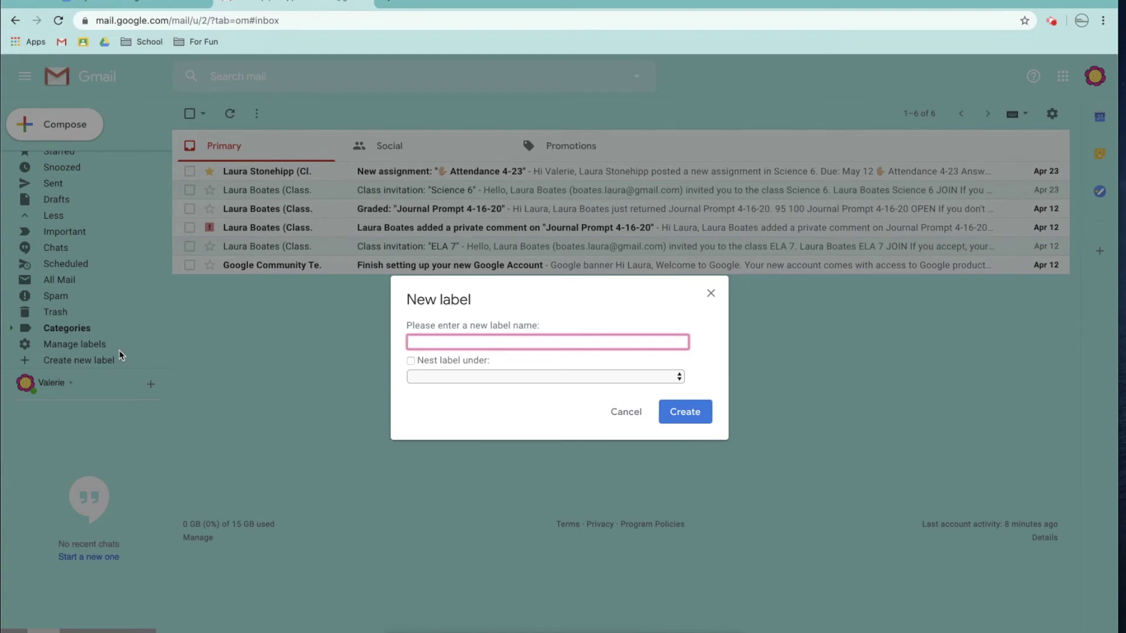
text(IMPORTANT)
key(BackSpace)
key(BackSpace)
key(BackSpace)
key(BackSpace)
key(BackSpace)
key(BackSpace)
key(BackSpace)
key(BackSpace)
key(BackSpace)
text(Important School Stuff)
click(691, 417)
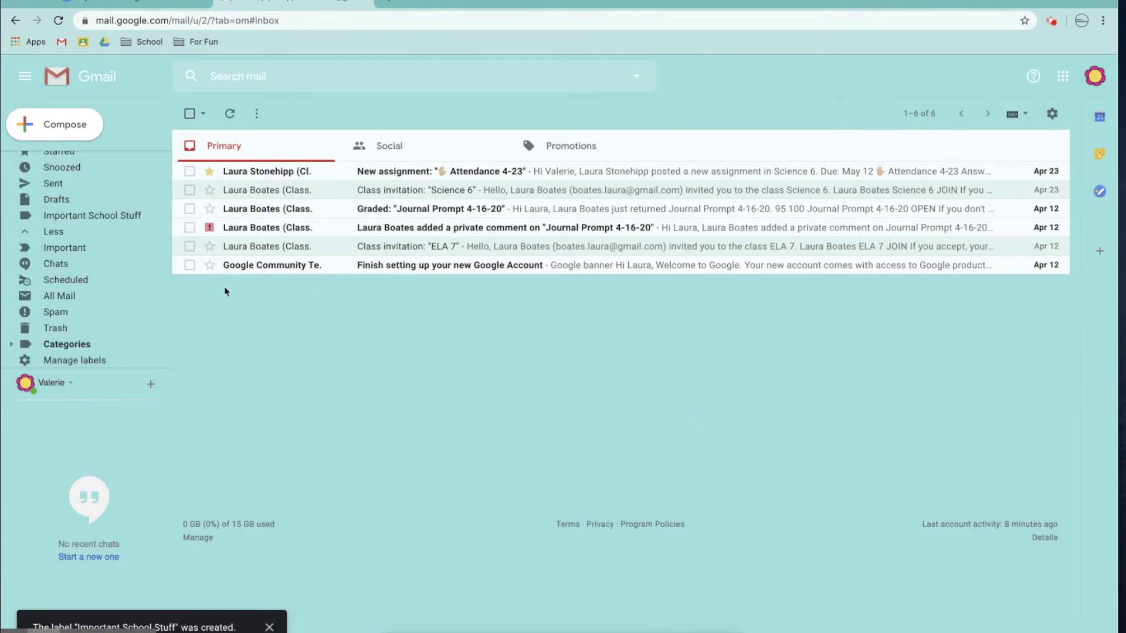
Step: Move the "Finish setting up your new Google Account" email from the inbox into the Important School Stuff label
scroll(82, 274, up, 1)
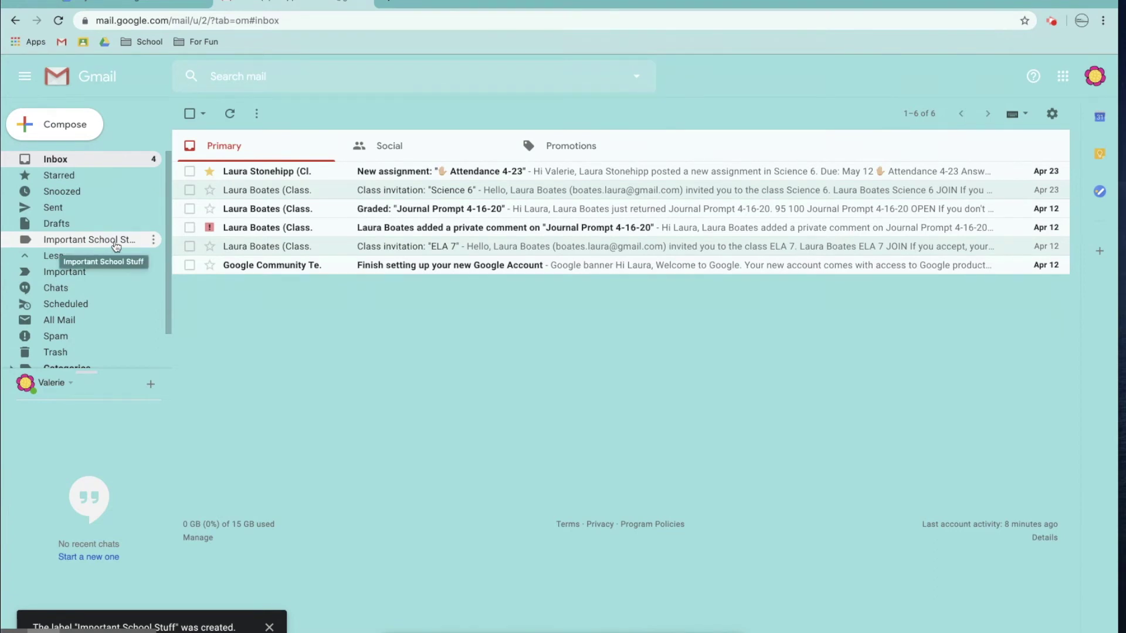
mouse_move(272, 269)
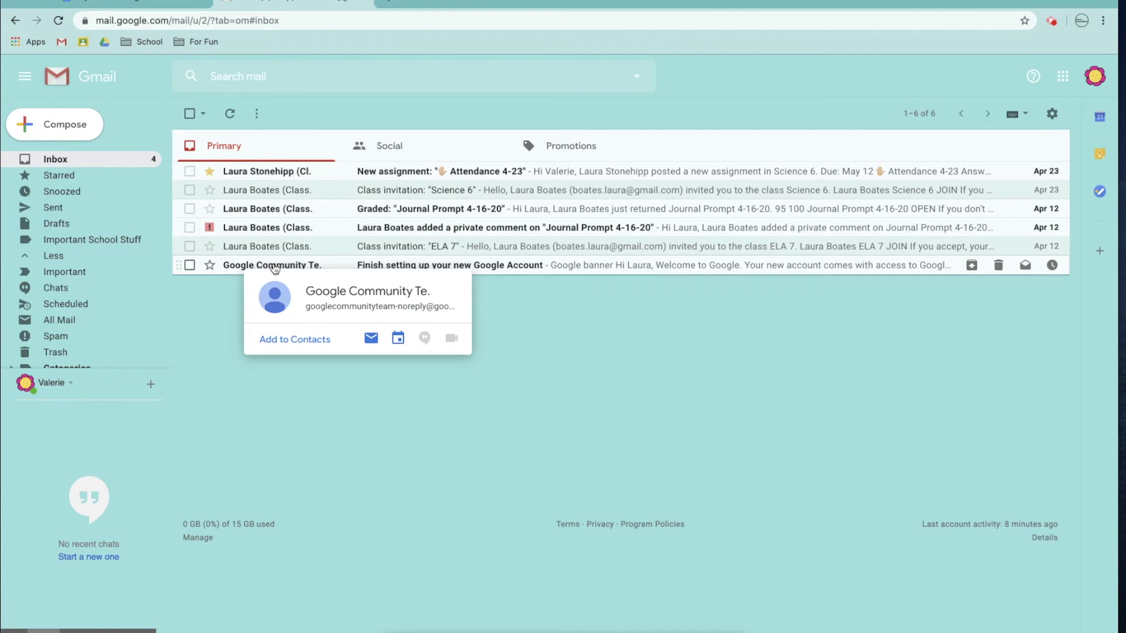
drag(275, 269, 100, 241)
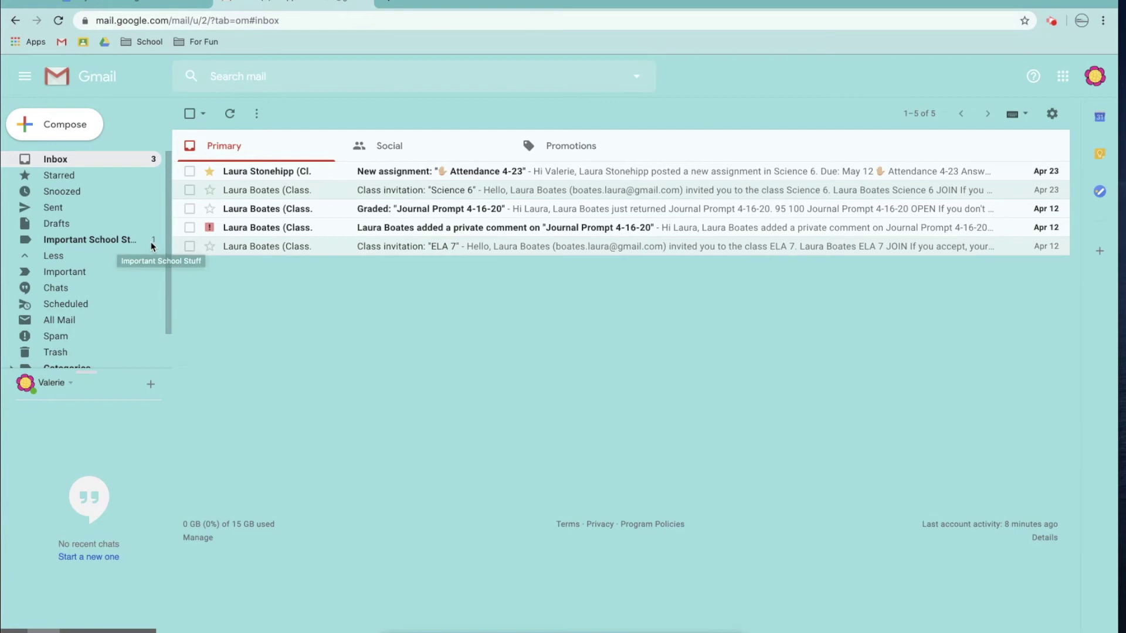
Step: View the Important School Stuff label, open the Google Account setup email in it, and return to the inbox
click(83, 241)
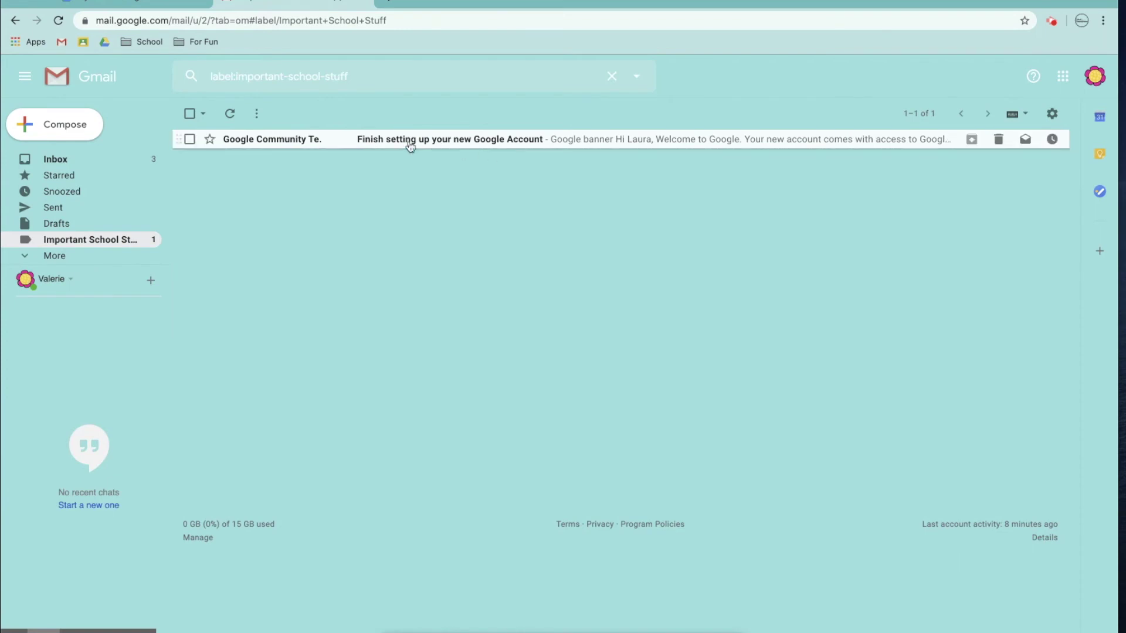
click(266, 142)
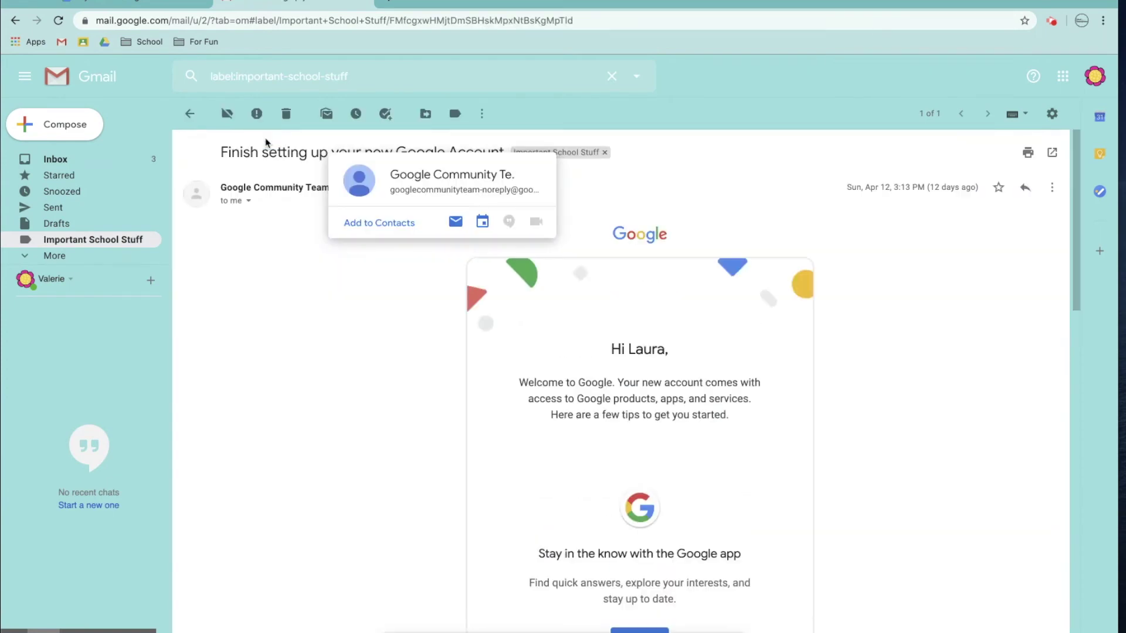
click(191, 116)
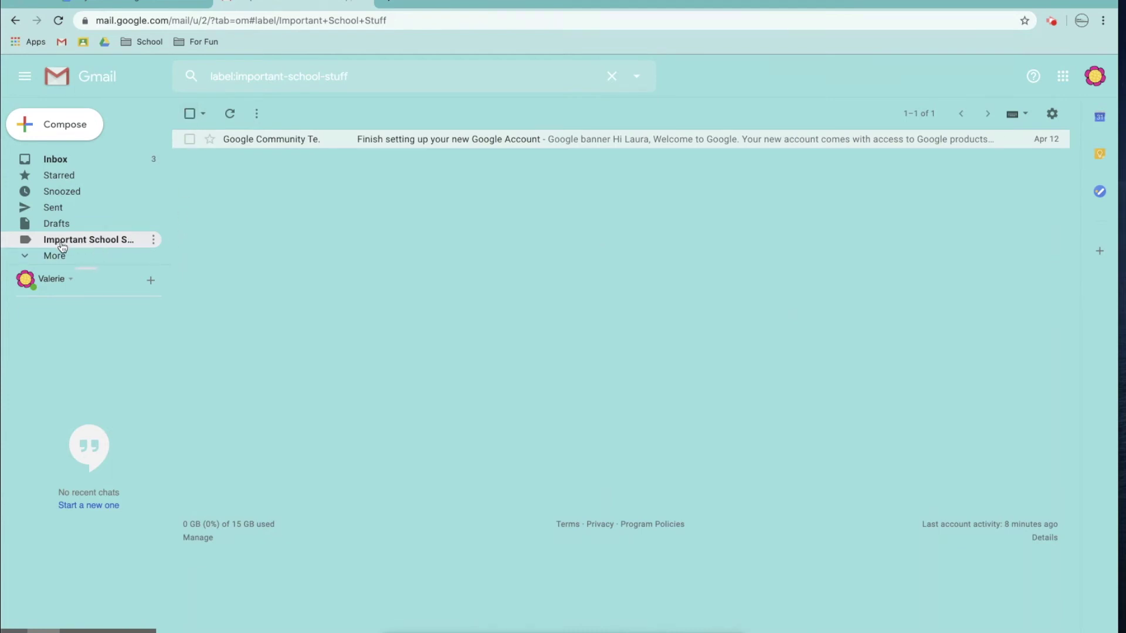
click(56, 162)
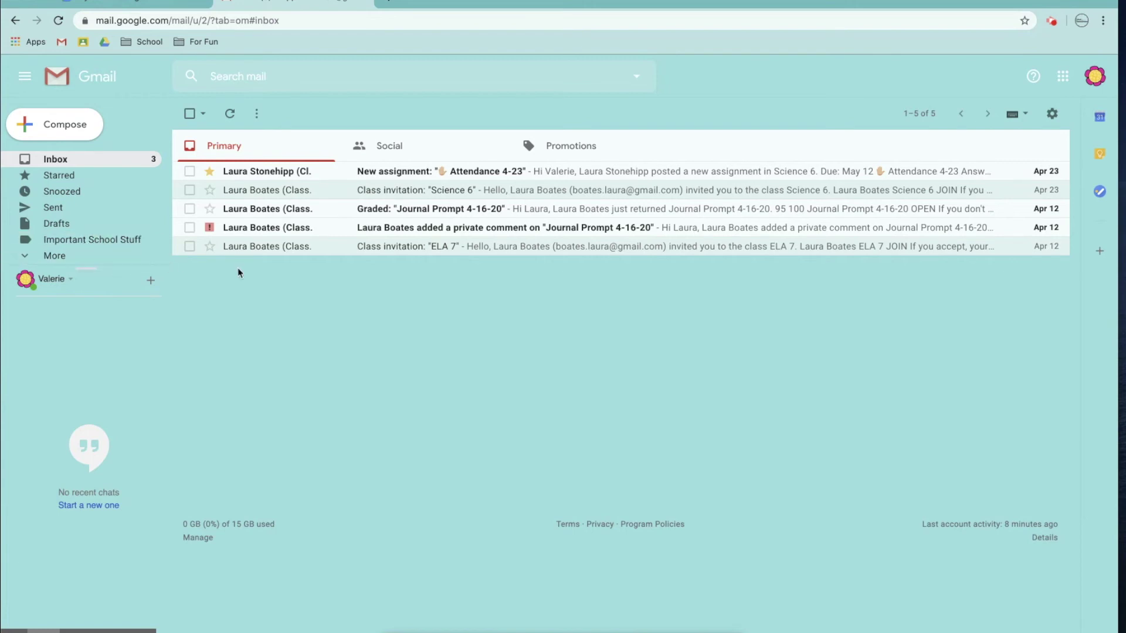
Step: Create a new label named "ELA Keep" nested under Important School Stuff
mouse_move(258, 251)
click(52, 258)
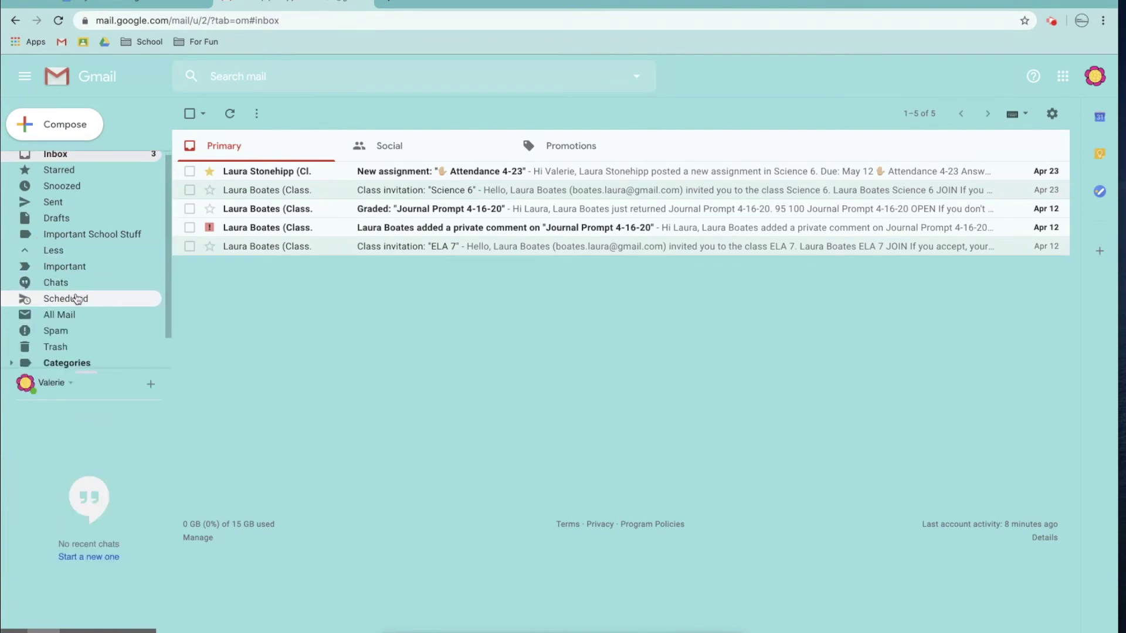
scroll(75, 298, down, 2)
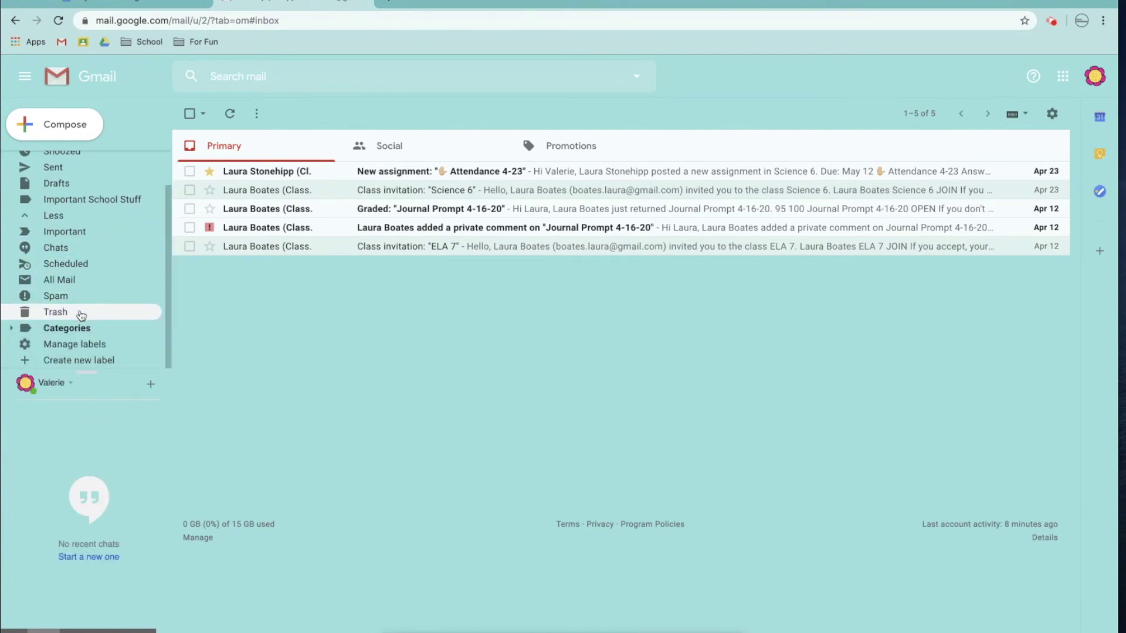
click(103, 364)
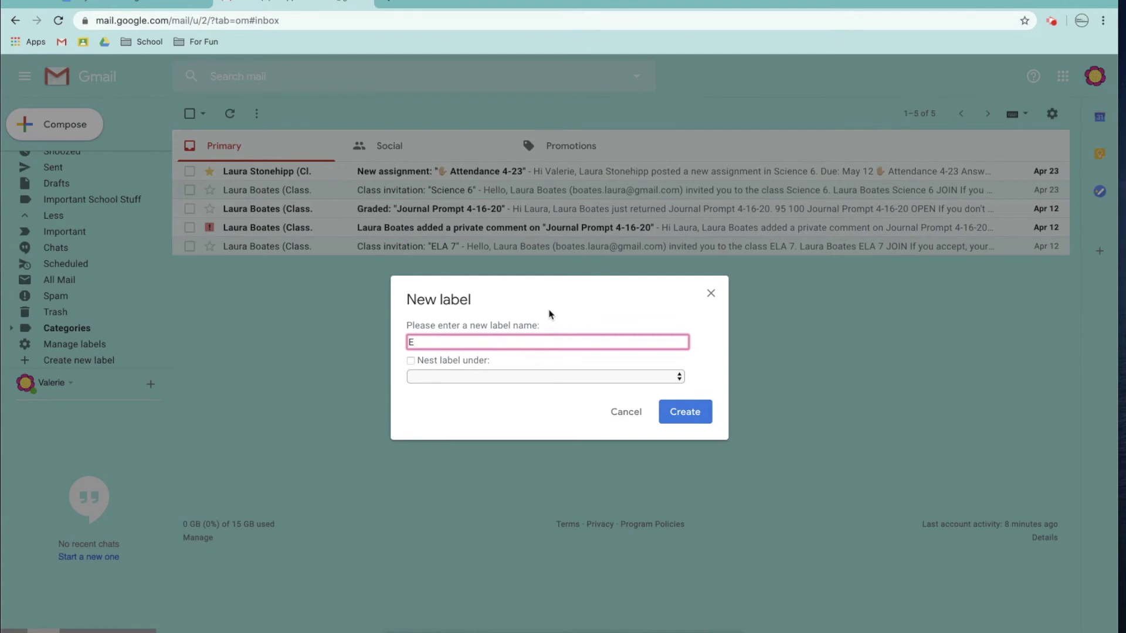
text(ELA Keep)
click(410, 361)
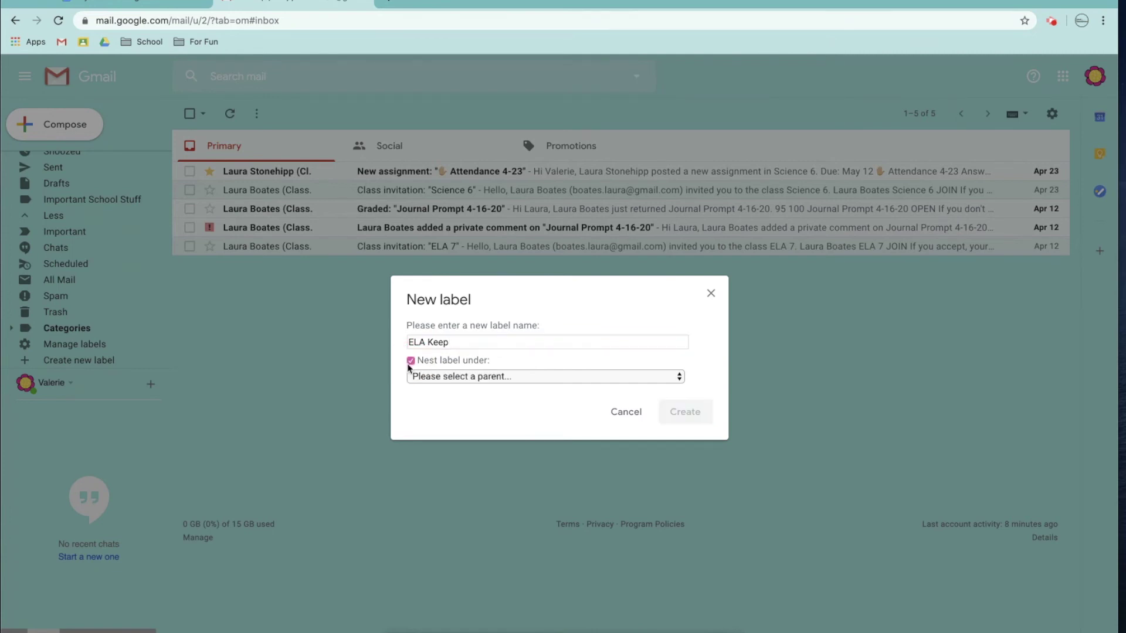
click(531, 381)
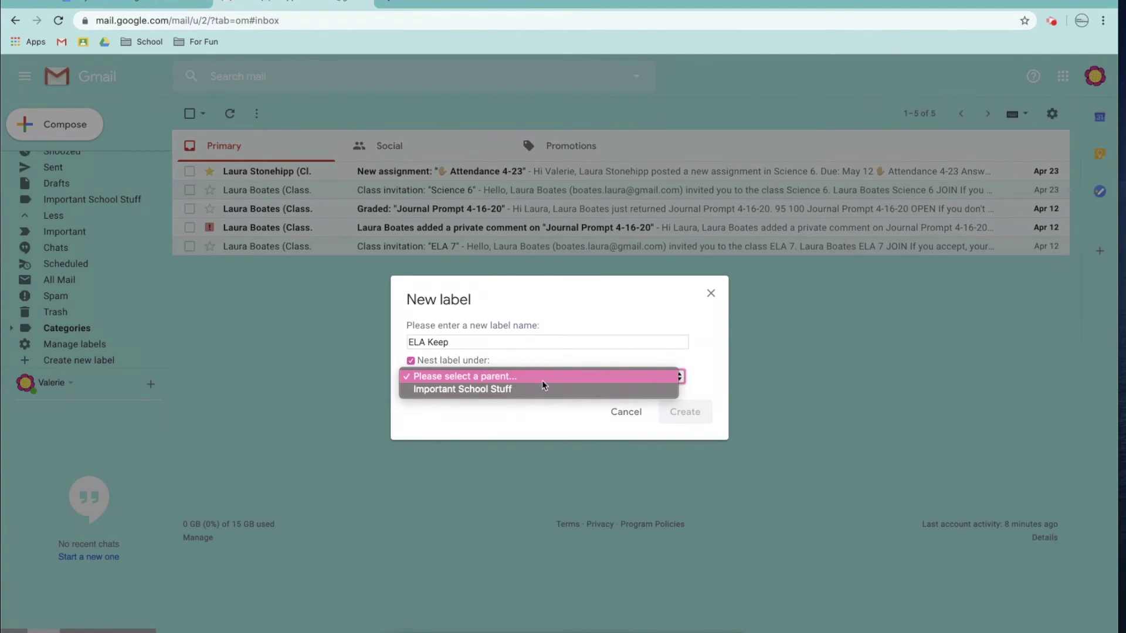
click(466, 390)
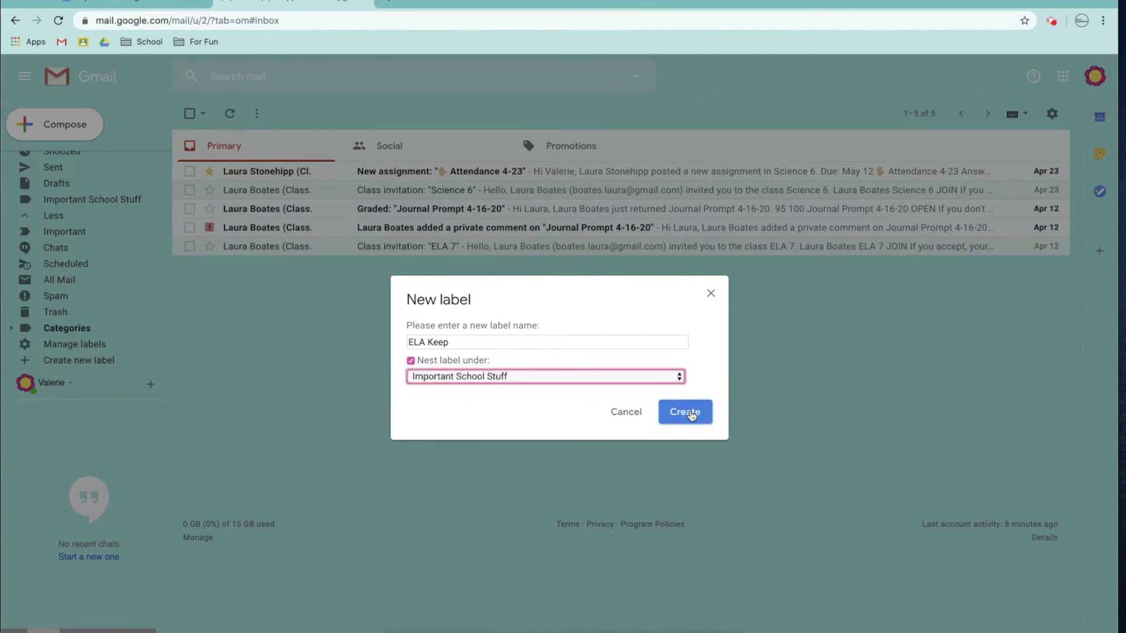
click(686, 412)
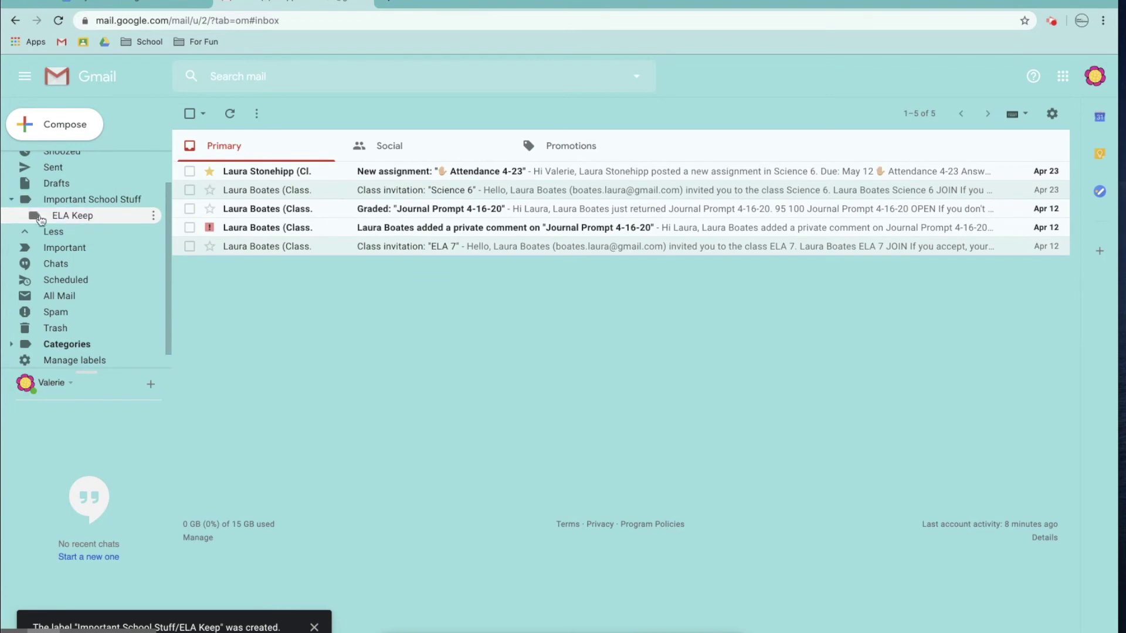
Step: Collapse and re-expand the Important School Stuff label, and move the "Class invitation: ELA 7" email into its ELA Keep sublabel
click(11, 200)
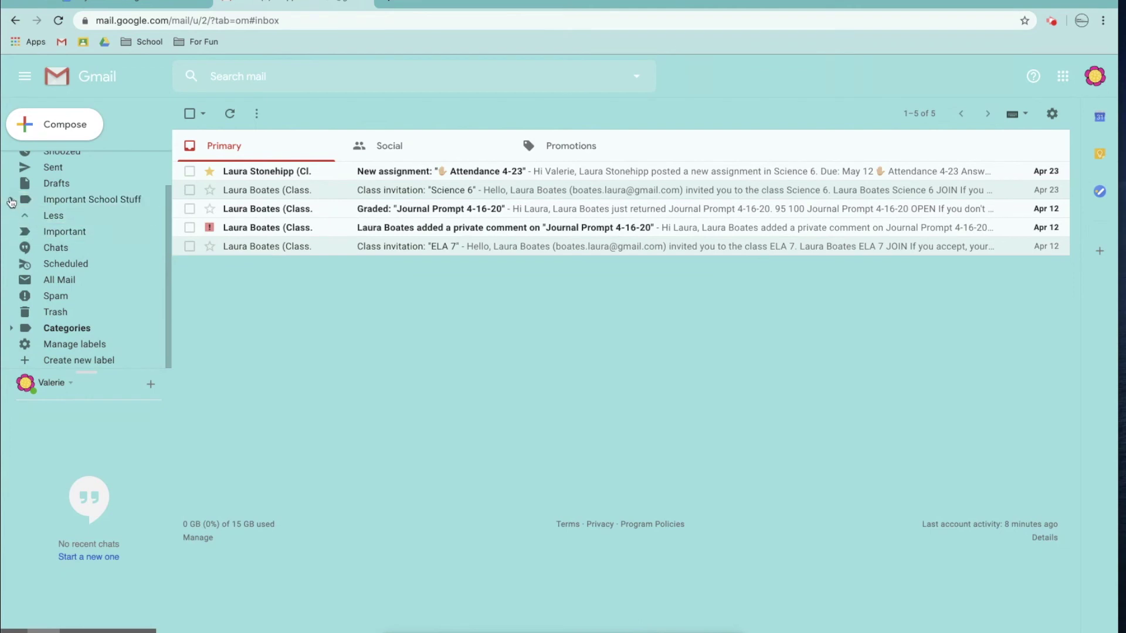
click(11, 200)
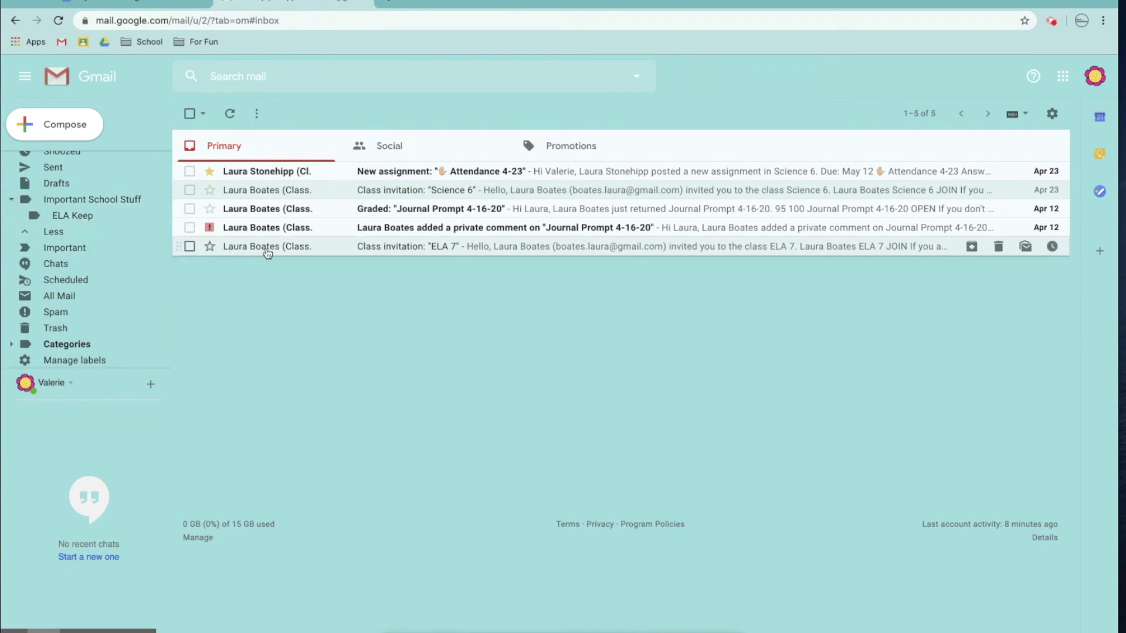
mouse_move(268, 252)
drag(268, 252, 89, 260)
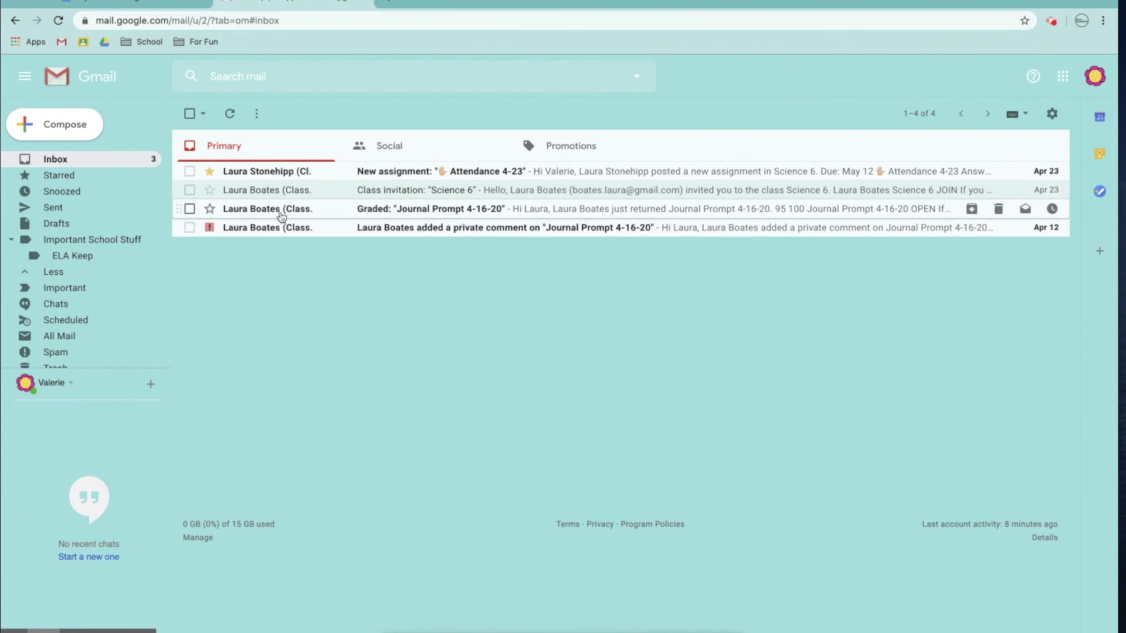
mouse_move(279, 216)
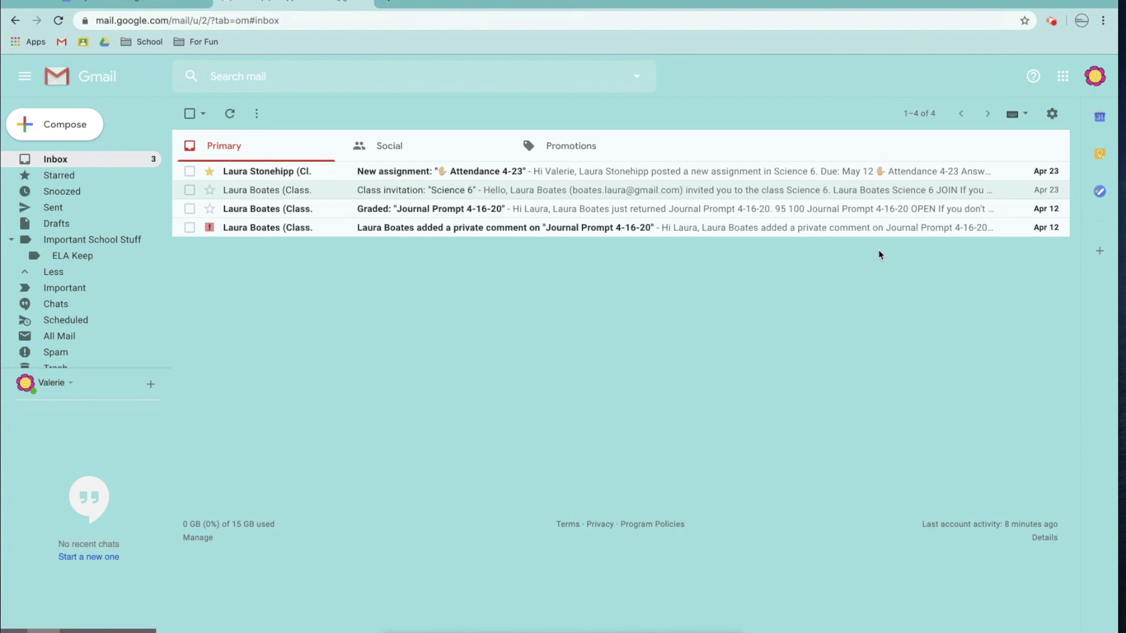
Step: Set desktop notifications to "New mail notifications on" in the general settings and save the changes
click(1051, 115)
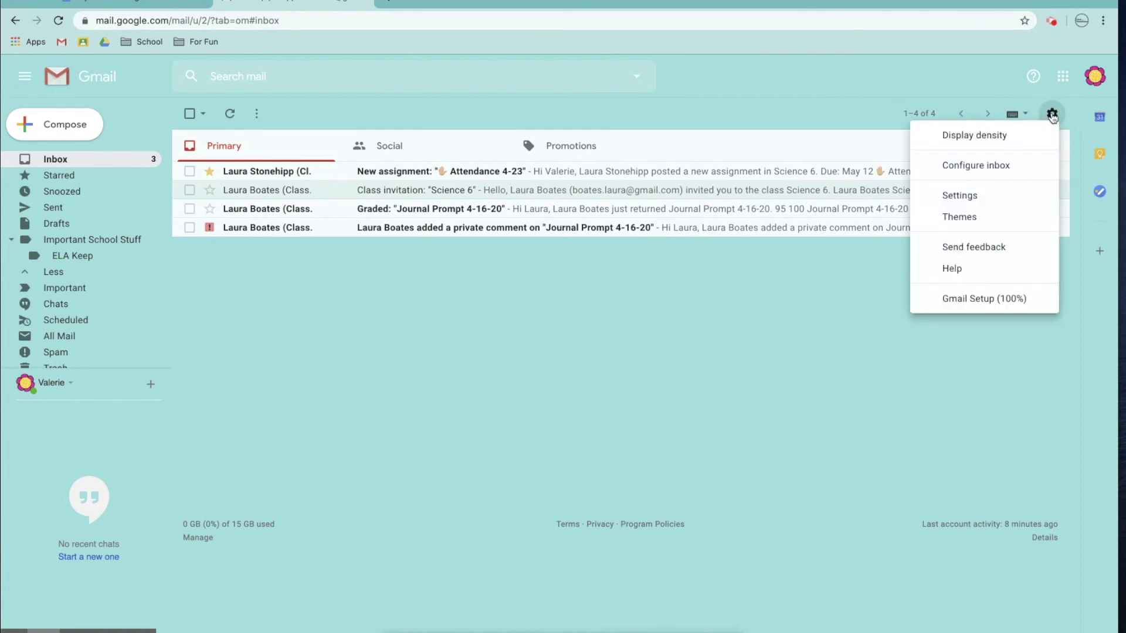
click(969, 201)
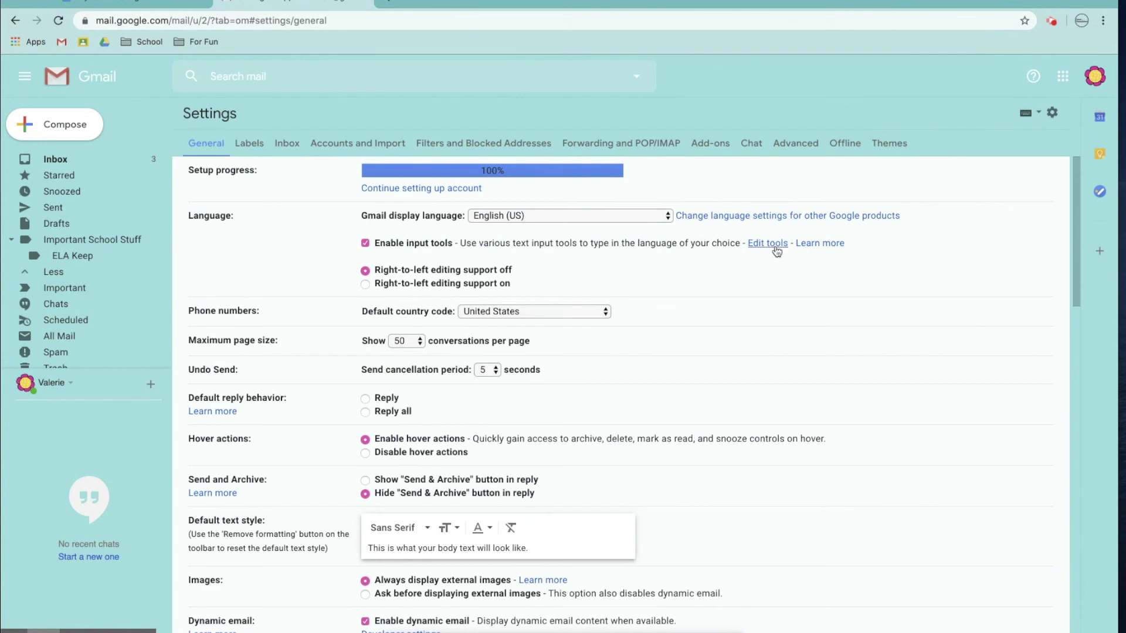
scroll(760, 353, down, 3)
scroll(727, 345, down, 6)
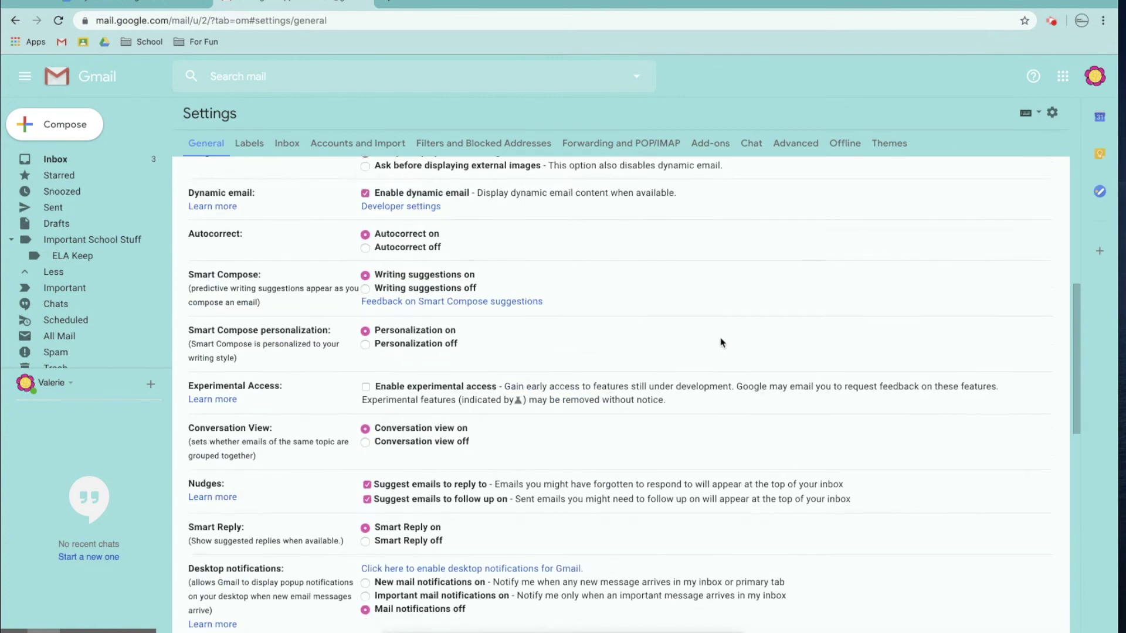
scroll(715, 342, down, 3)
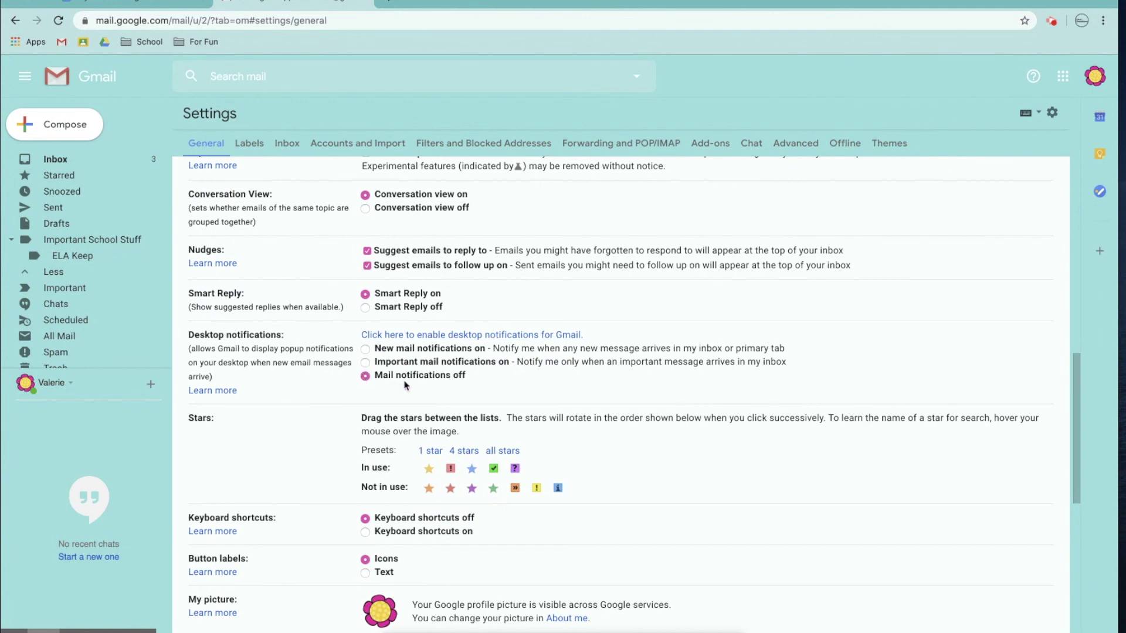
click(366, 350)
scroll(683, 493, down, 6)
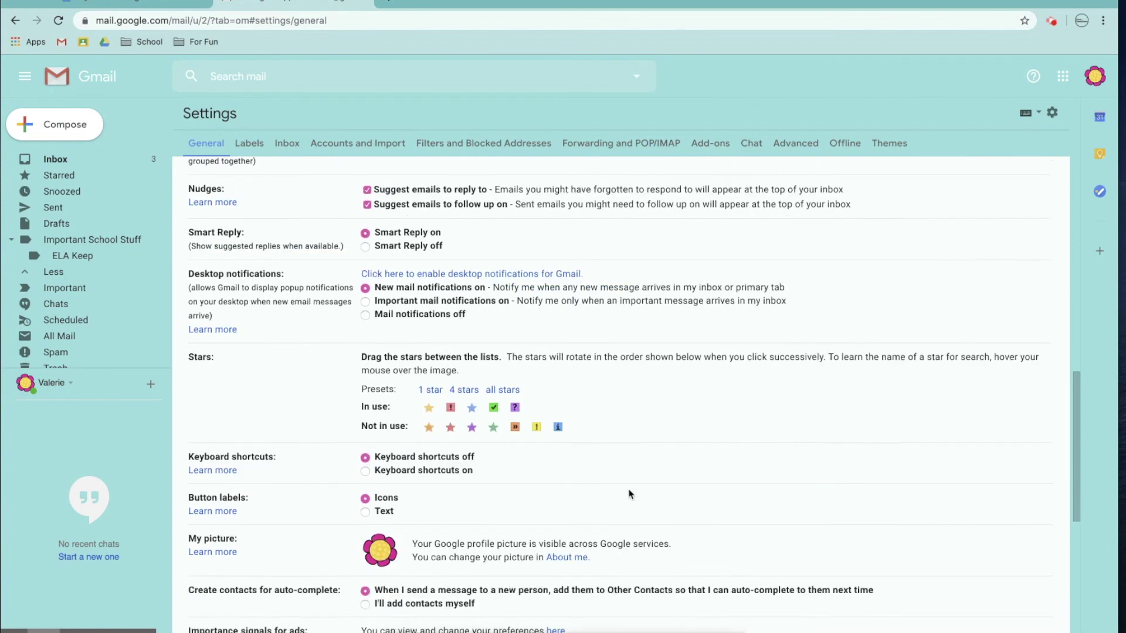
scroll(593, 481, down, 3)
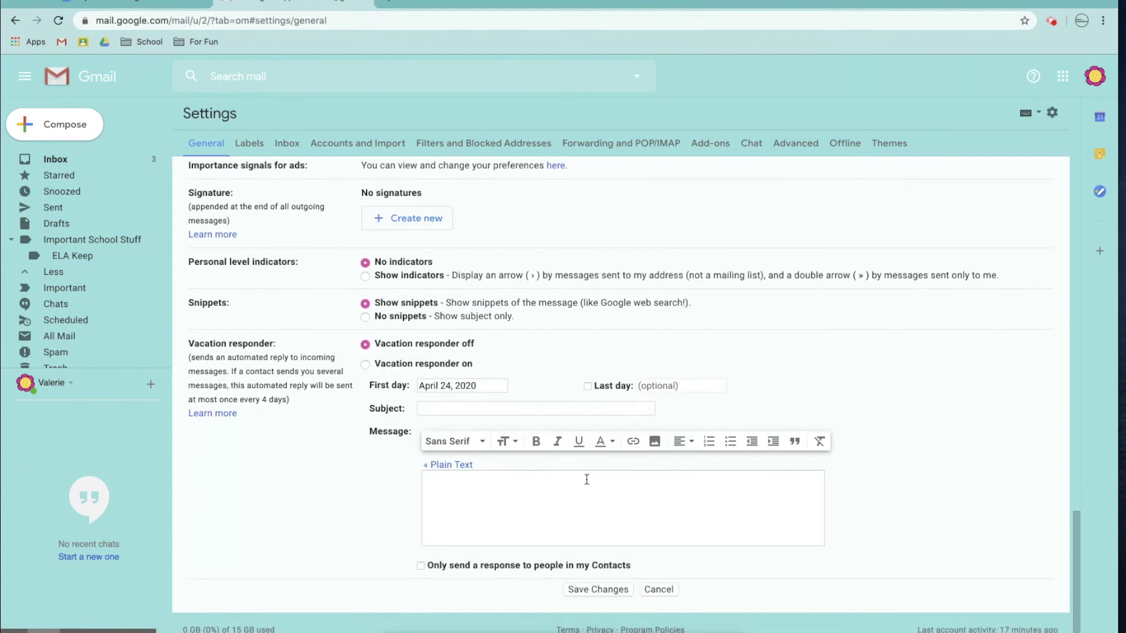
click(597, 590)
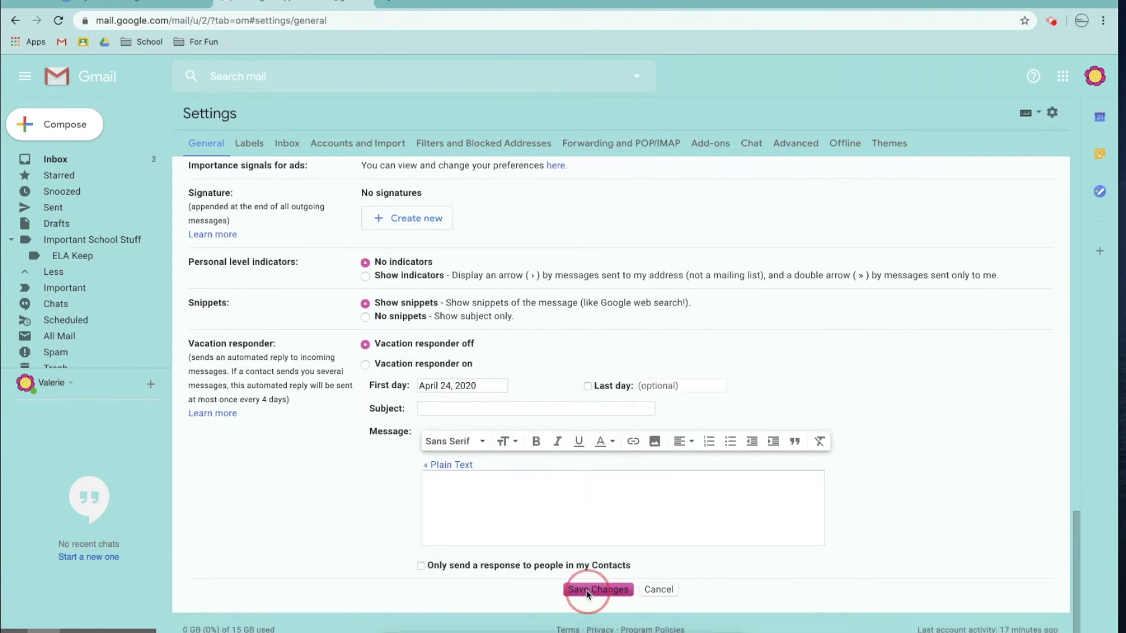